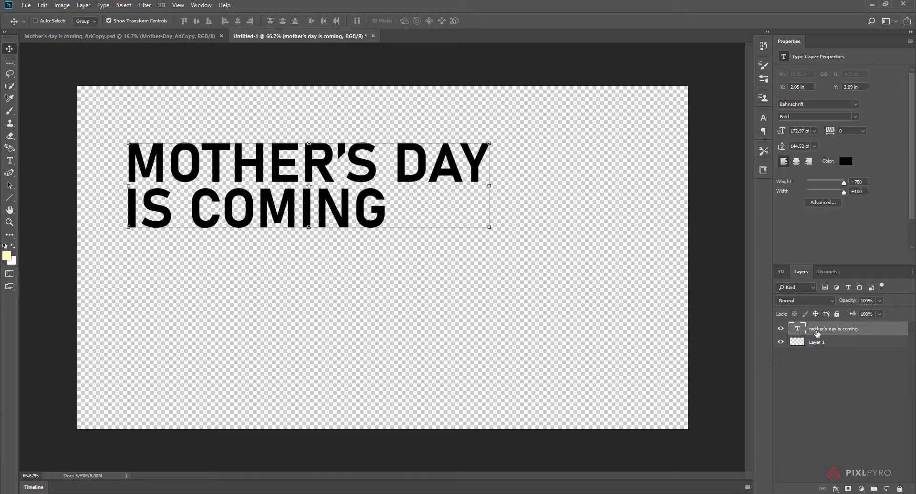
Briefly select letters in the MOTHER'S DAY IS COMING text, commit, and select its layer.
{"action": "left_click", "coordinate": [10, 160]}
{"action": "left_click", "coordinate": [302, 204]}
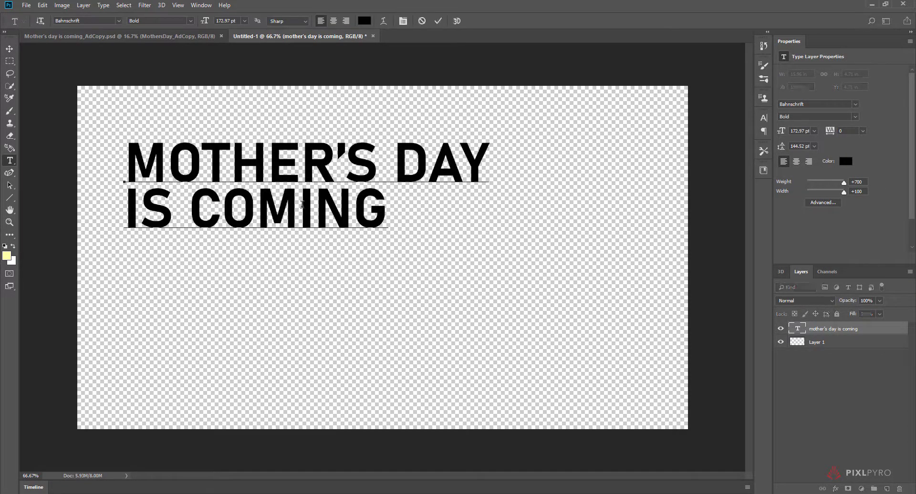
{"action": "left_click_drag", "start_coordinate": [302, 205], "coordinate": [189, 205]}
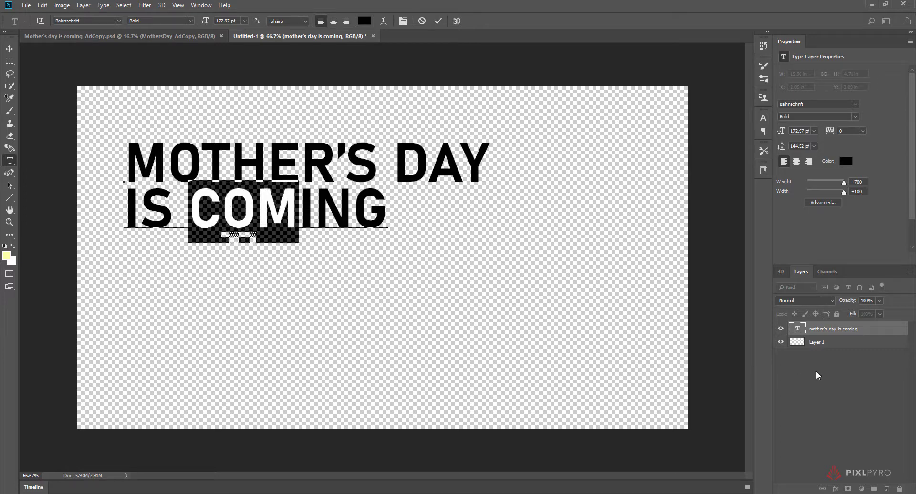
{"action": "left_click", "coordinate": [840, 385]}
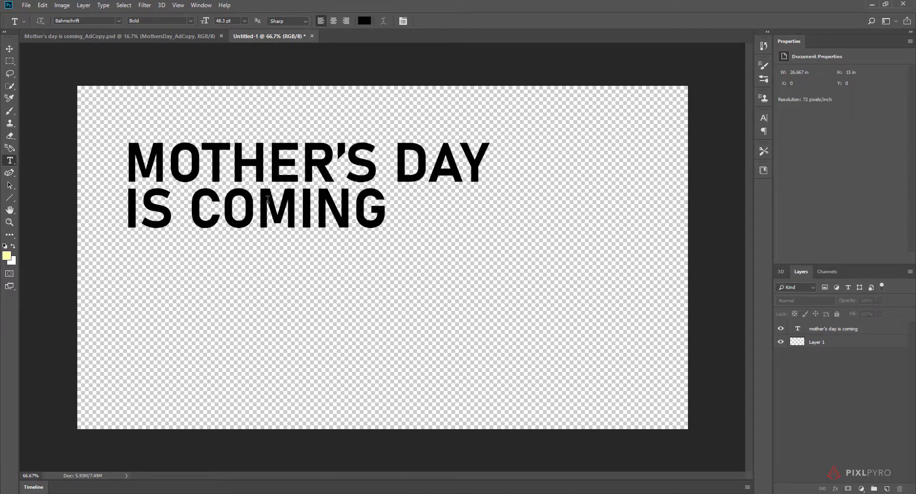
{"action": "left_click", "coordinate": [861, 331]}
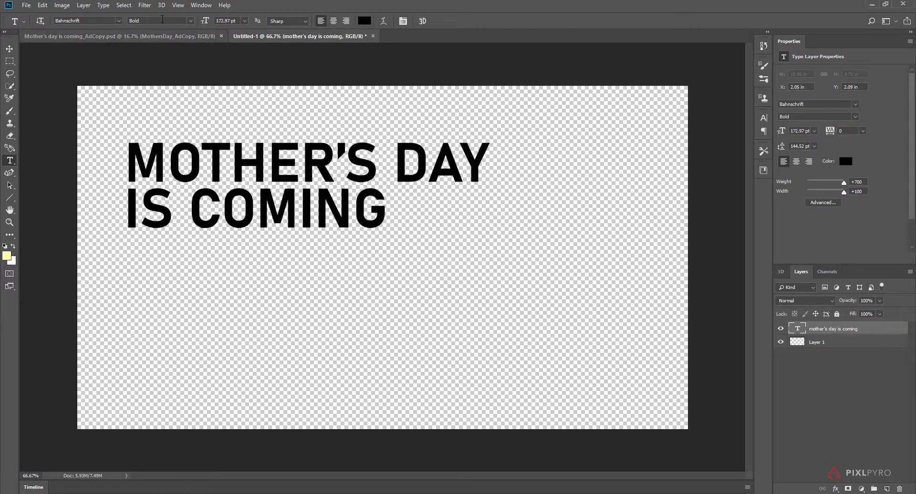
{"action": "left_click", "coordinate": [162, 5]}
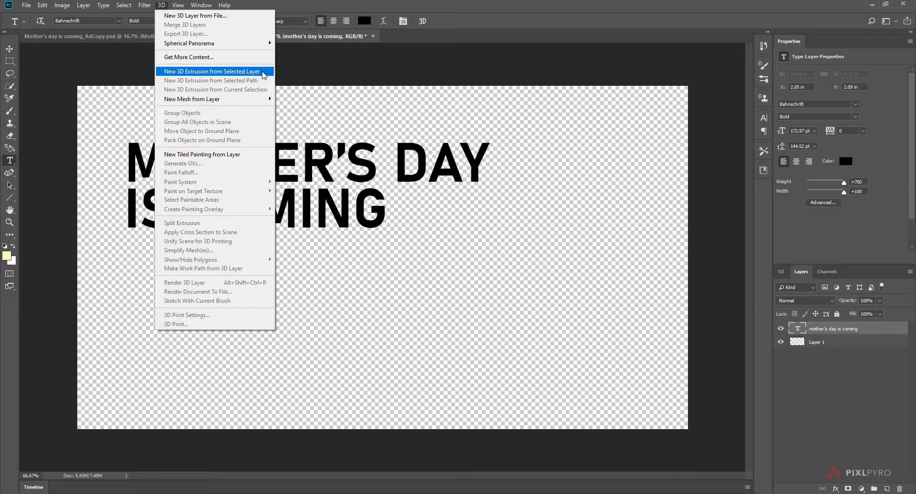
Make a 3D extrusion from the headline layer and drag its extrusion depth very shallow.
{"action": "left_click", "coordinate": [263, 73]}
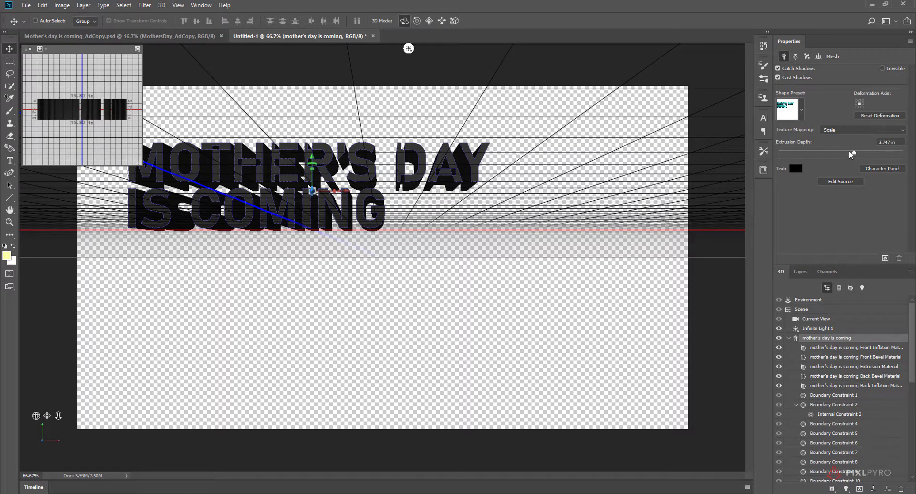
{"action": "left_click_drag", "start_coordinate": [854, 152], "coordinate": [841, 152]}
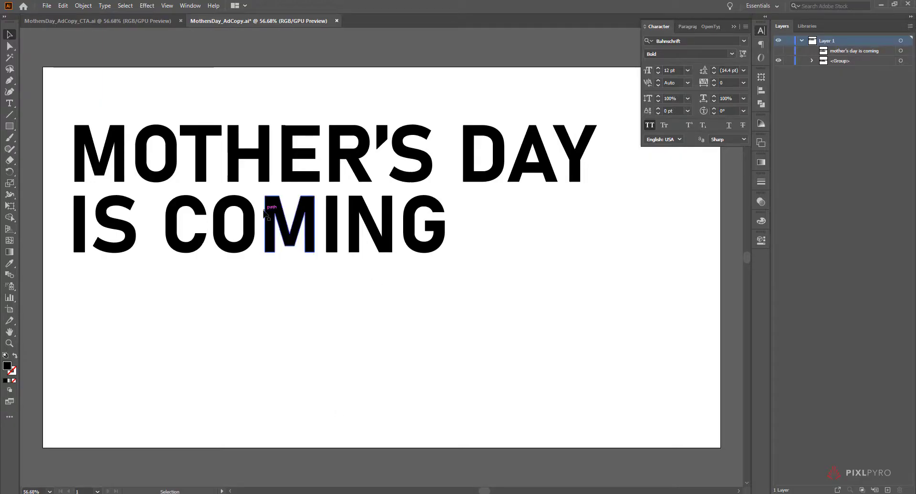
Show the editable headline text layer in Illustrator and select the text object.
{"action": "left_click", "coordinate": [779, 61]}
{"action": "left_click", "coordinate": [275, 341]}
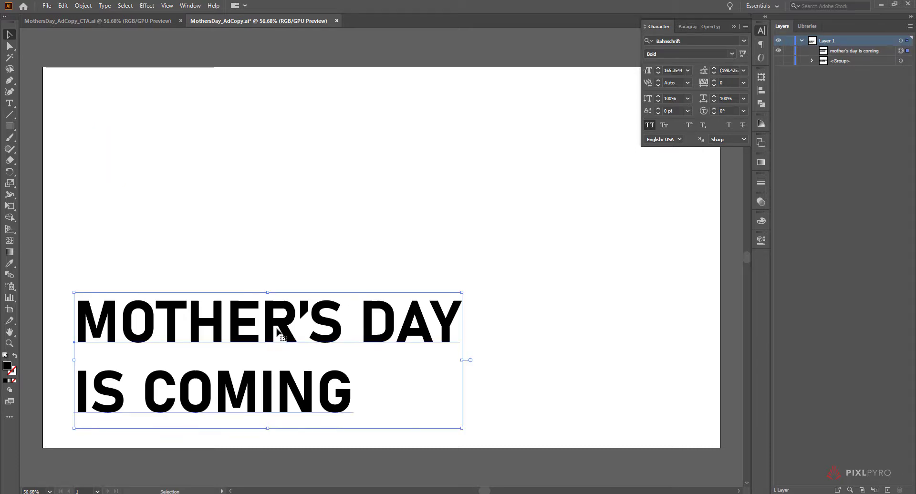
{"action": "key", "text": "t"}
{"action": "mouse_move", "coordinate": [117, 321]}
{"action": "left_mouse_down"}
{"action": "mouse_move", "coordinate": [80, 321]}
{"action": "mouse_move", "coordinate": [365, 312]}
{"action": "left_mouse_up"}
{"action": "key", "text": "Escape"}
{"action": "left_click", "coordinate": [104, 6]}
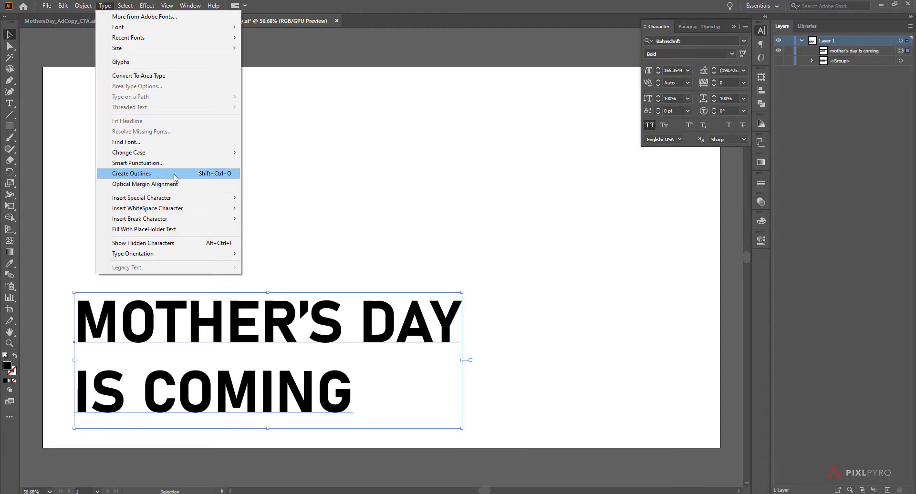
Convert the headline text to outlines and bring up the Pathfinder panel.
{"action": "left_click", "coordinate": [221, 179]}
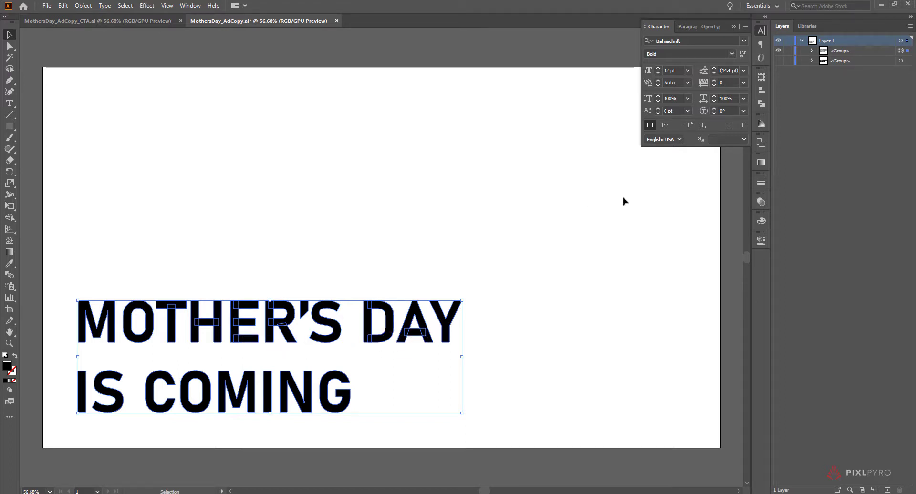
{"action": "left_click", "coordinate": [760, 106]}
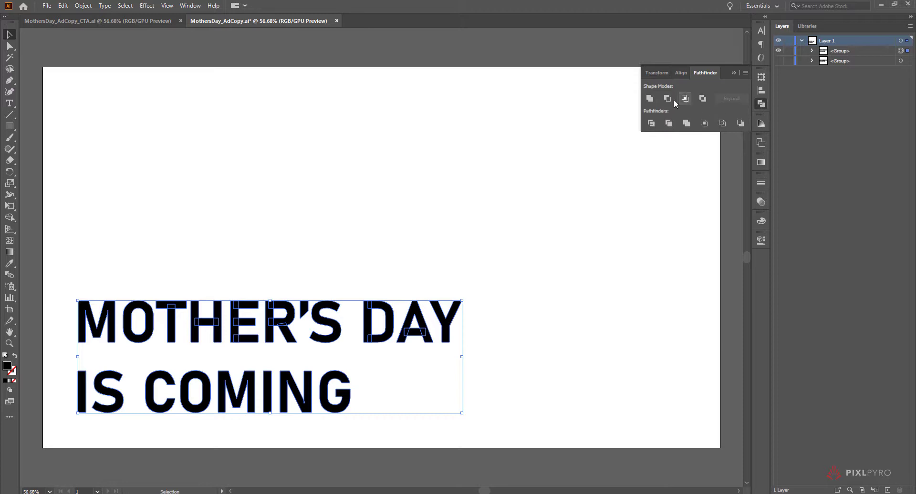
Apply Pathfinder's Unite shape mode to the outlined headline letters.
{"action": "left_click", "coordinate": [650, 99]}
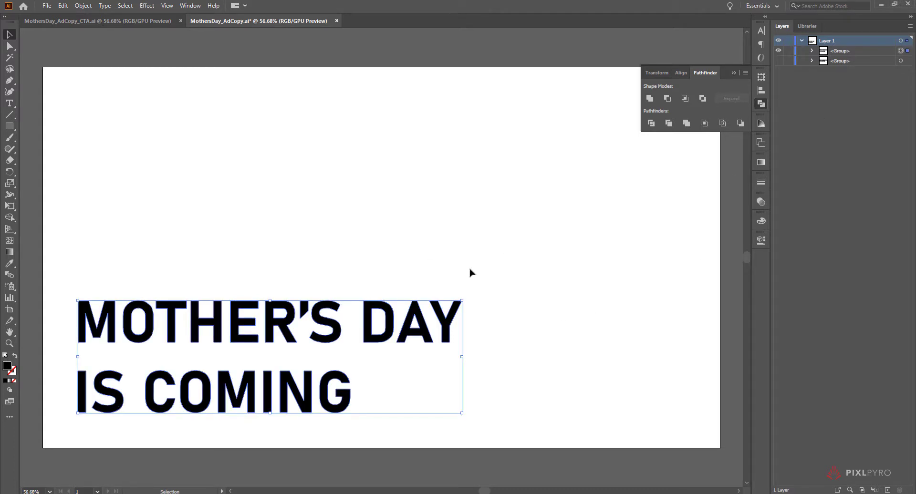
Reveal the large headline group, delete the lower duplicate, deselect, and save with Ctrl+S.
{"action": "left_click", "coordinate": [778, 61]}
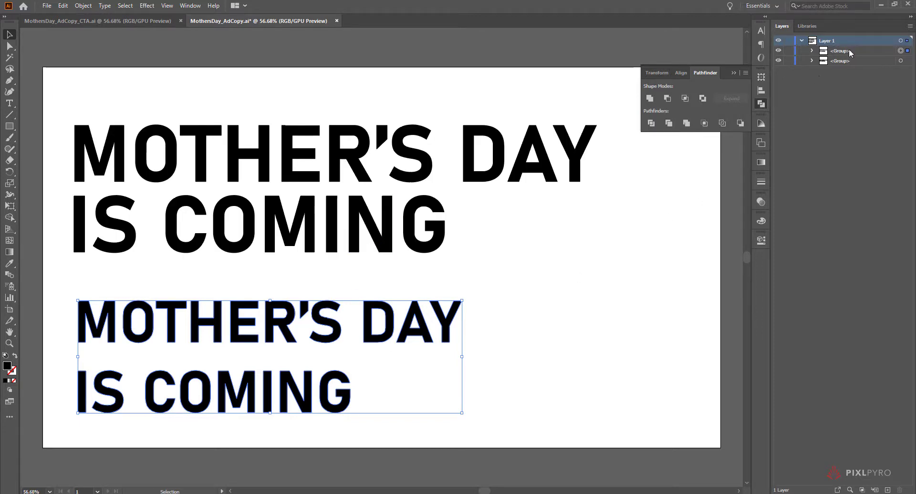
{"action": "key", "text": "Delete"}
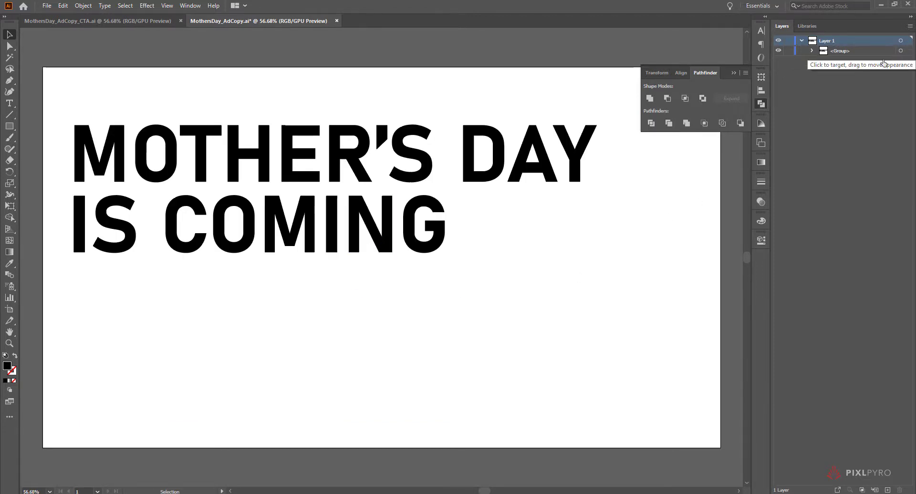
{"action": "left_click", "coordinate": [425, 227]}
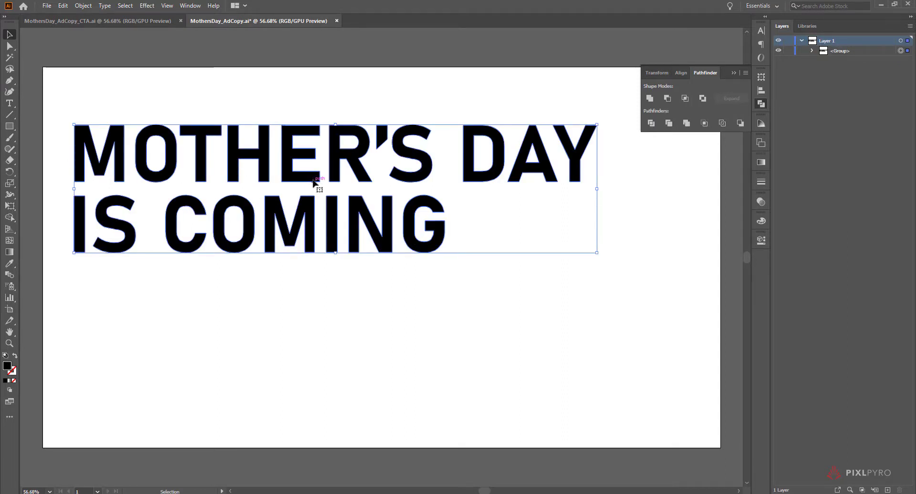
{"action": "left_click", "coordinate": [507, 291]}
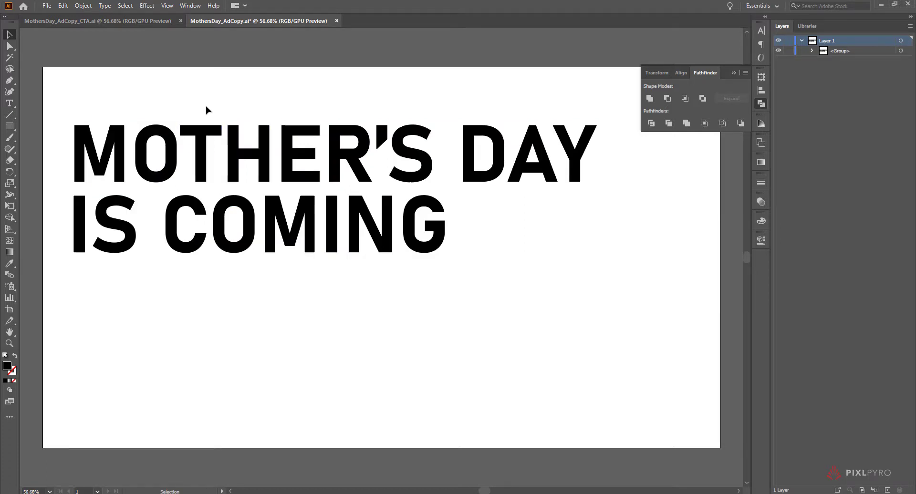
{"action": "key", "text": "a"}
{"action": "key", "text": "ctrl+s"}
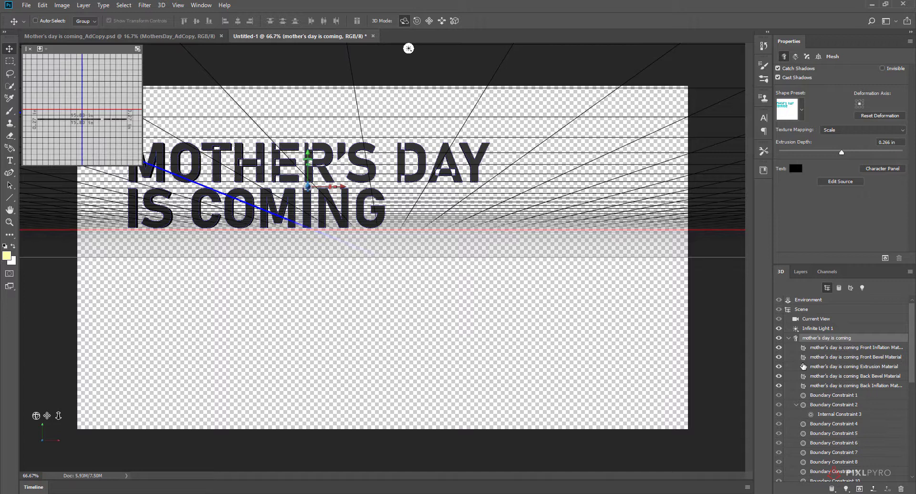
Delete the old 3D text layer from the Layers panel.
{"action": "left_click", "coordinate": [801, 271]}
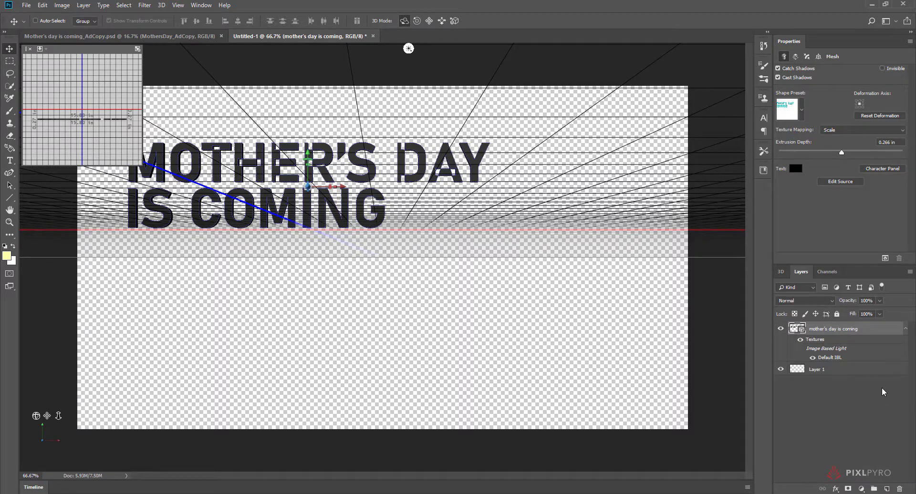
{"action": "key", "text": "Delete"}
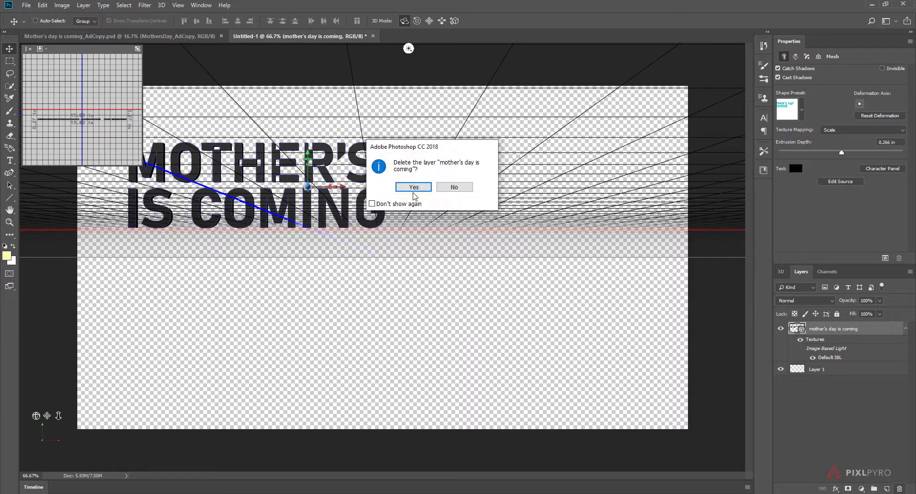
{"action": "left_click", "coordinate": [411, 187]}
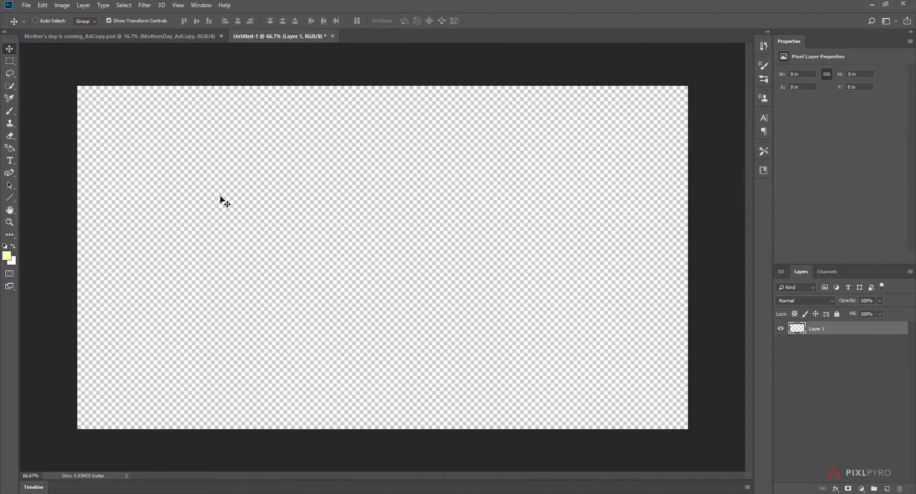
Place MothersDay_AdCopy.ai as an embedded smart object and scale it to about 123%.
{"action": "left_click", "coordinate": [26, 5]}
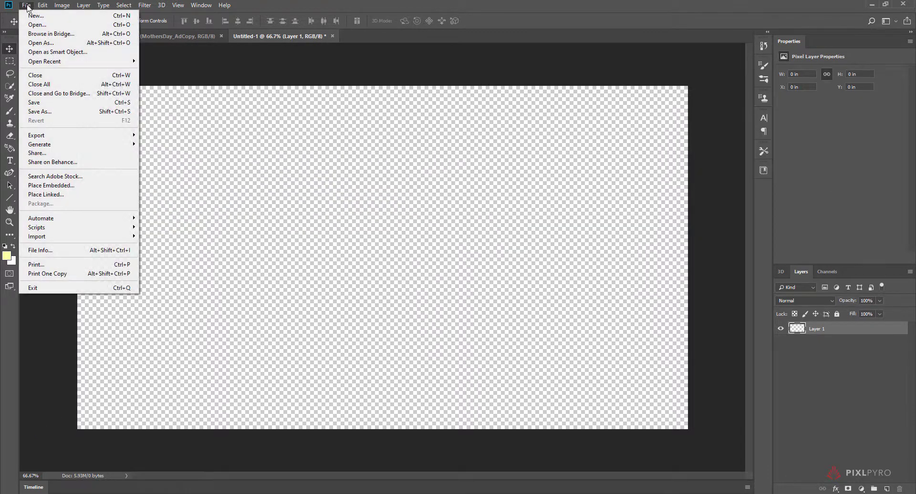
{"action": "left_click", "coordinate": [76, 189]}
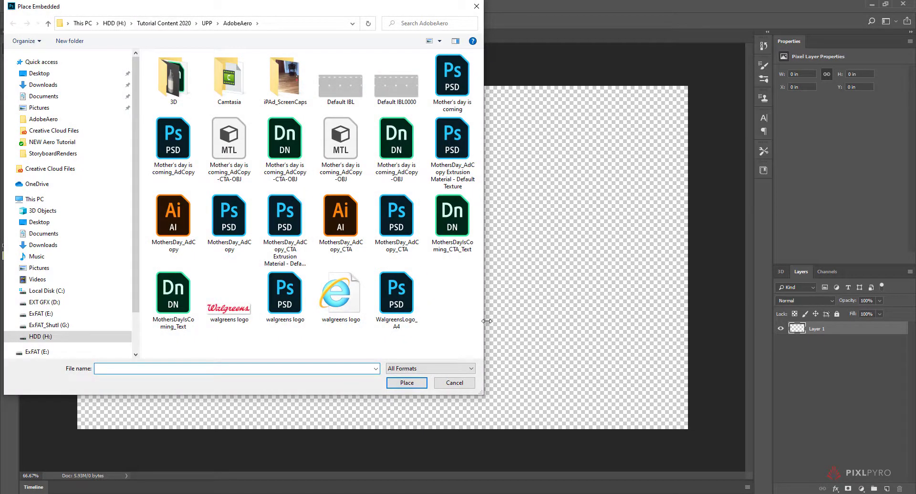
{"action": "left_click_drag", "start_coordinate": [486, 321], "coordinate": [665, 314]}
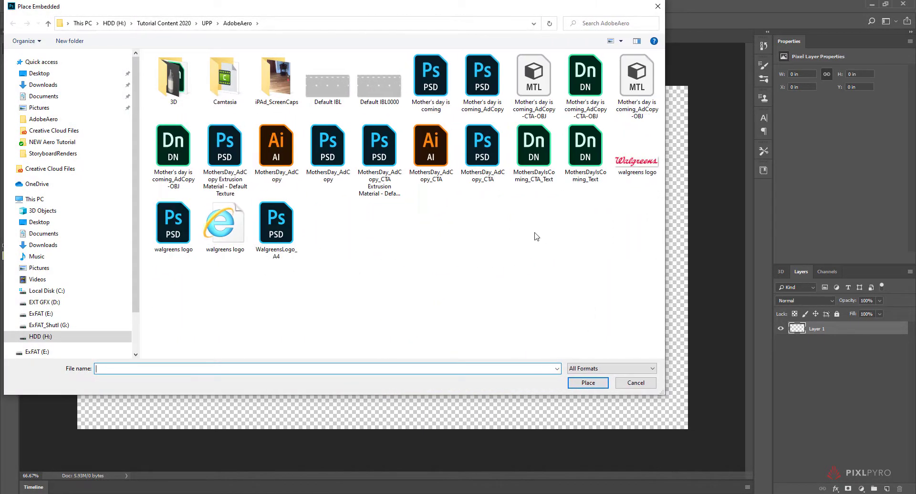
{"action": "left_click", "coordinate": [431, 145]}
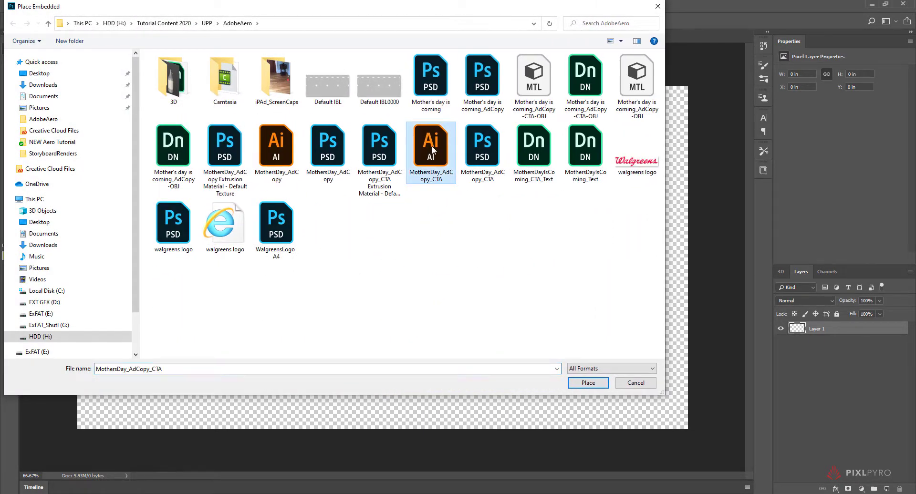
{"action": "left_click", "coordinate": [260, 143]}
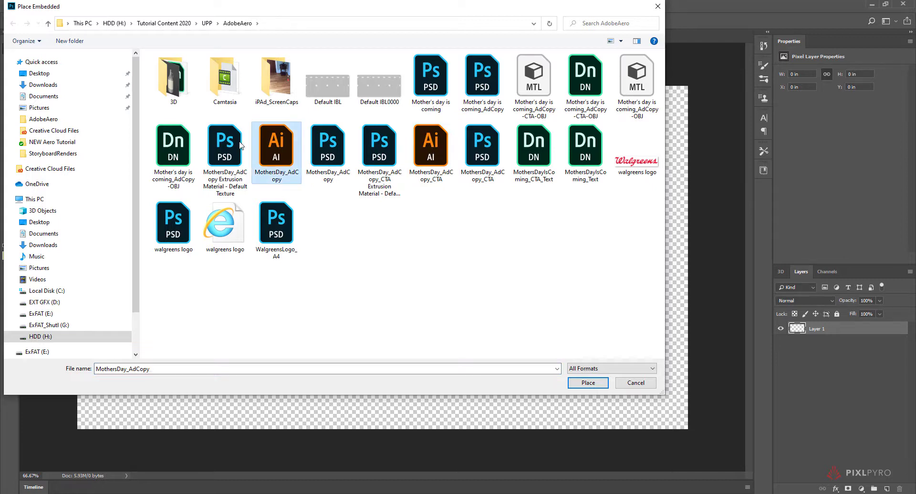
{"action": "left_click", "coordinate": [580, 384]}
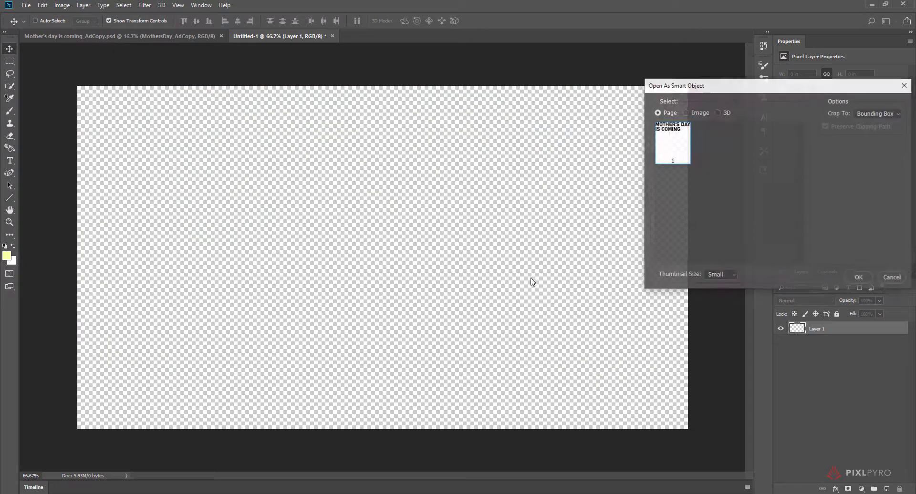
{"action": "left_click", "coordinate": [858, 278]}
{"action": "left_click_drag", "start_coordinate": [149, 195], "coordinate": [95, 182], "text": "alt"}
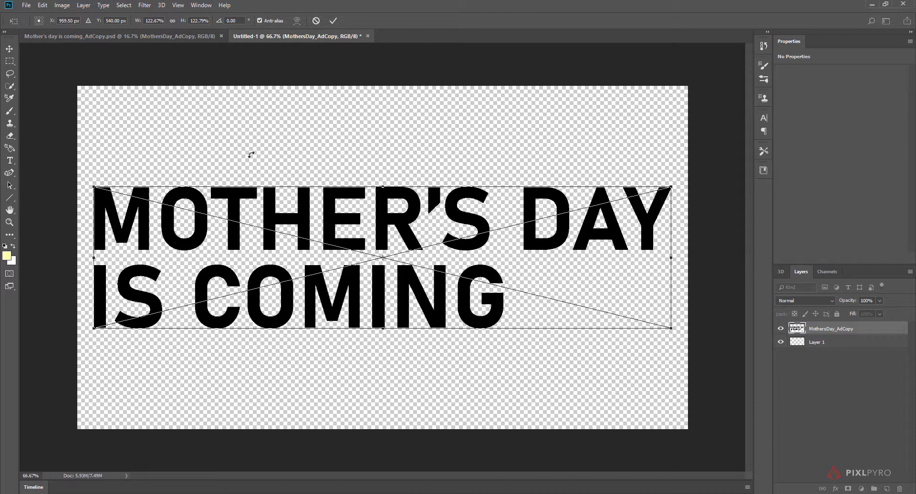
Commit the placed MothersDay_AdCopy smart object and bring up the 3D menu.
{"action": "key", "text": "Return"}
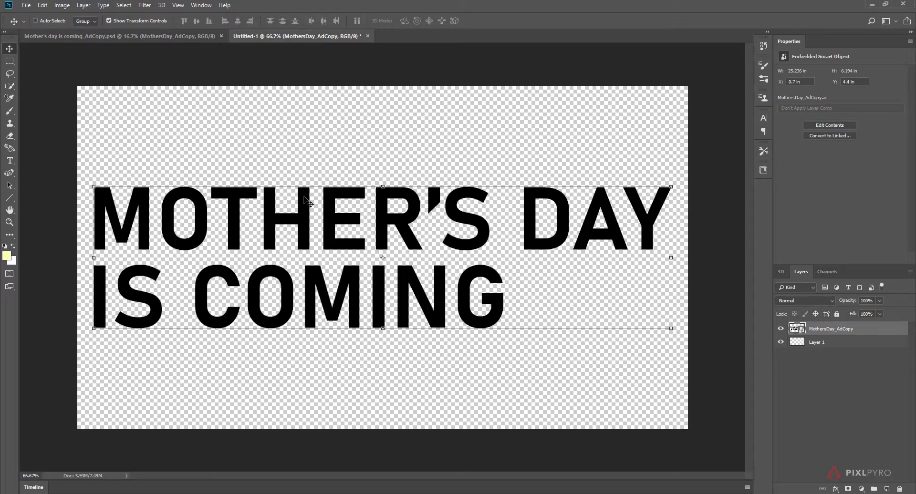
{"action": "left_click", "coordinate": [162, 5]}
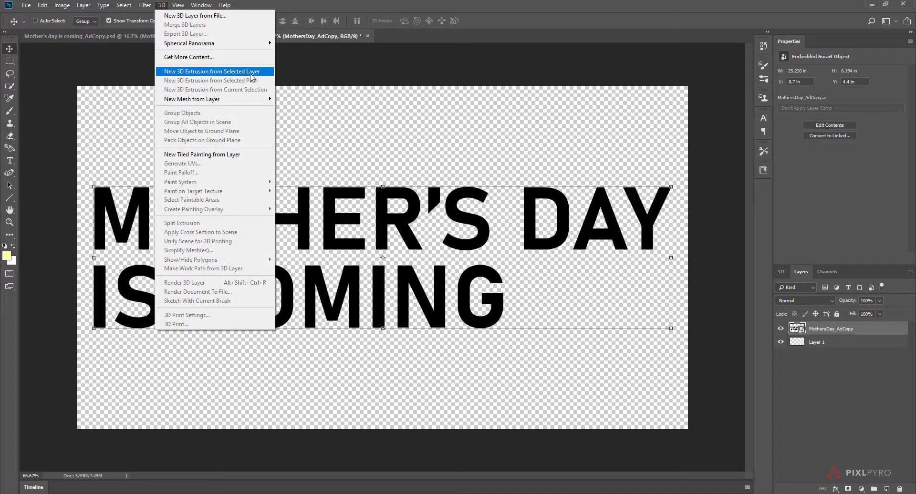
Extrude the placed headline into 3D with a 0.5 in extrusion depth, then show Layers.
{"action": "left_click", "coordinate": [254, 72]}
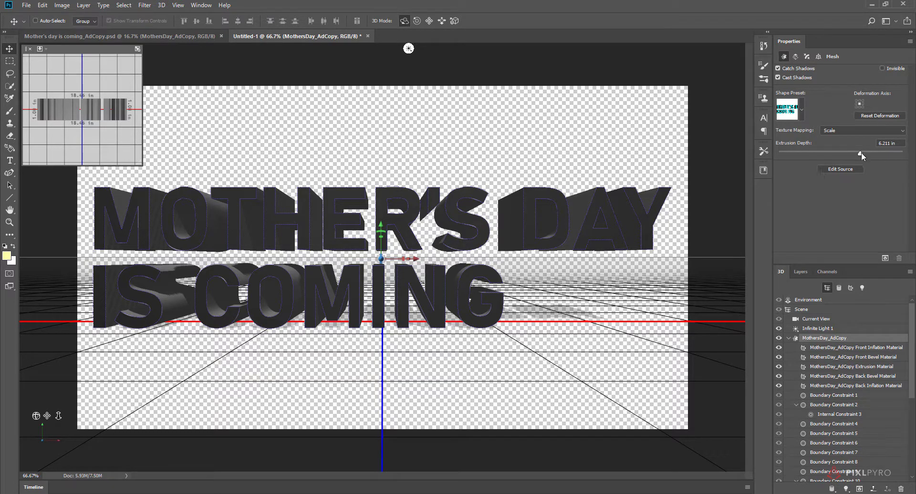
{"action": "left_click_drag", "start_coordinate": [860, 153], "coordinate": [841, 152]}
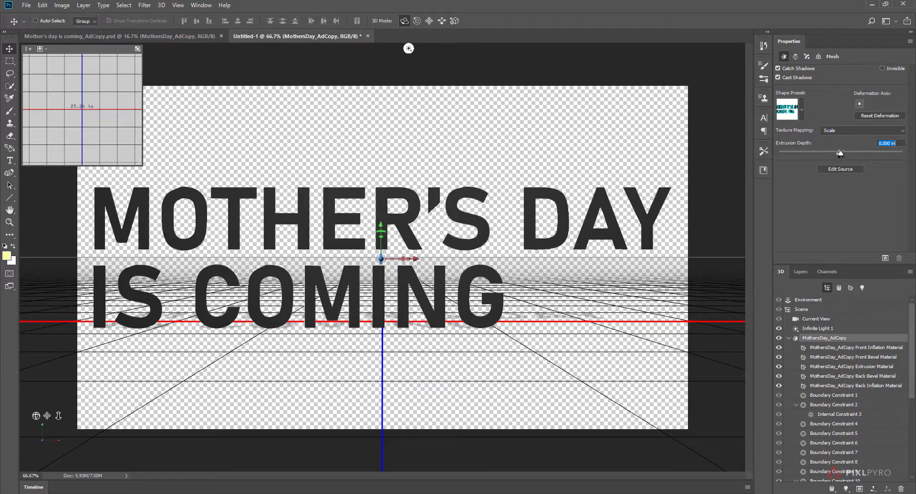
{"action": "left_click_drag", "start_coordinate": [840, 153], "coordinate": [842, 153]}
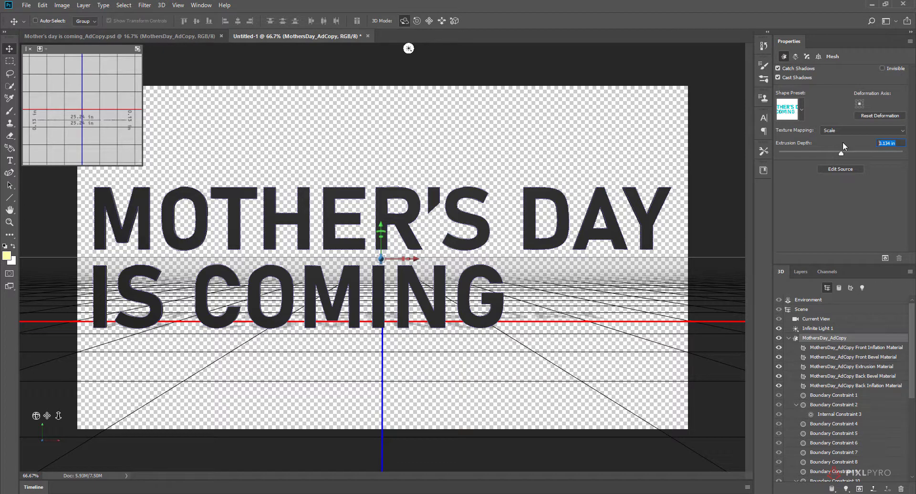
{"action": "type", "text": "0.5"}
{"action": "key", "text": "Return"}
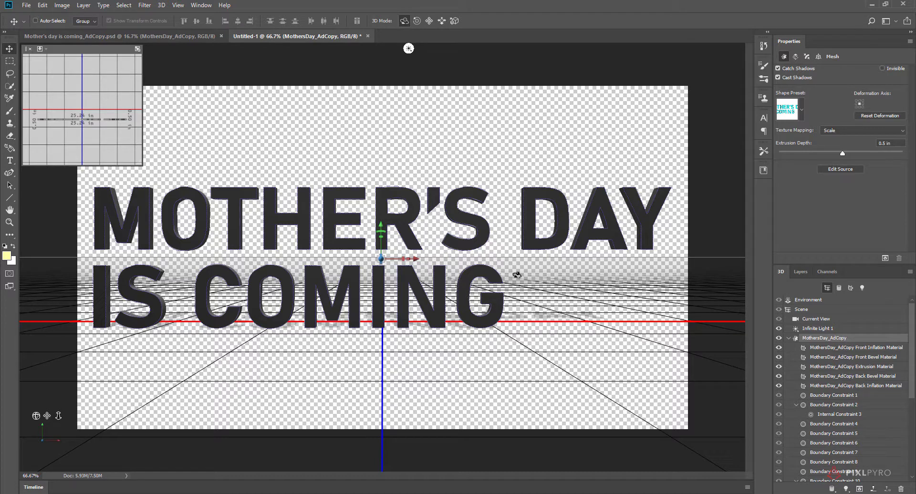
{"action": "left_click", "coordinate": [800, 272]}
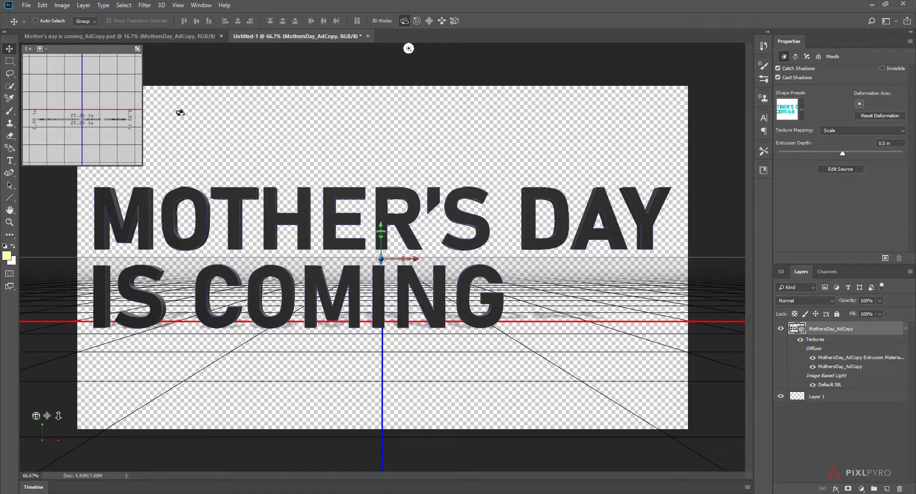
Open and dismiss the 3D menu twice, then reopen it to reach Export 3D Layer.
{"action": "left_click", "coordinate": [162, 5]}
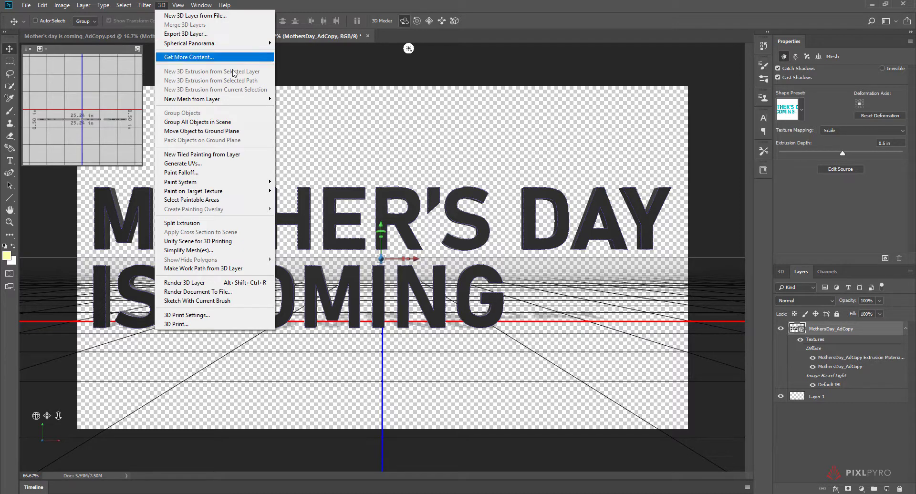
{"action": "left_click", "coordinate": [395, 141]}
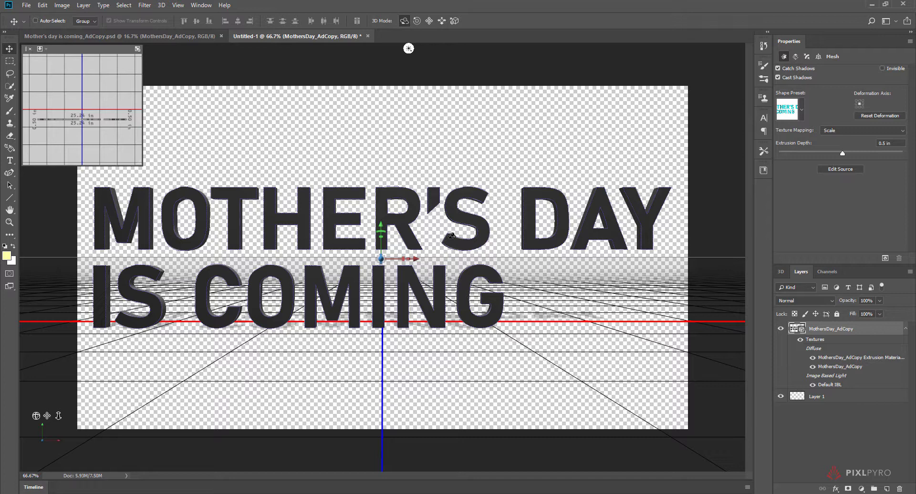
{"action": "left_click", "coordinate": [161, 5]}
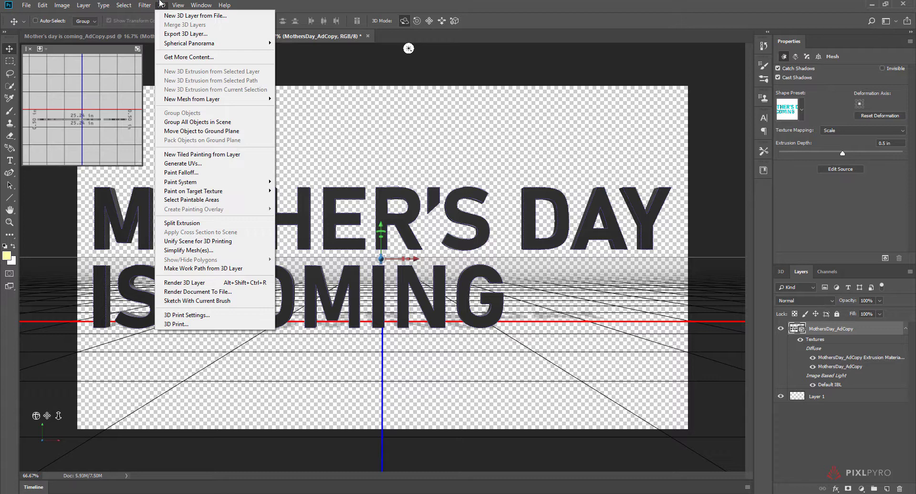
{"action": "left_click", "coordinate": [840, 338]}
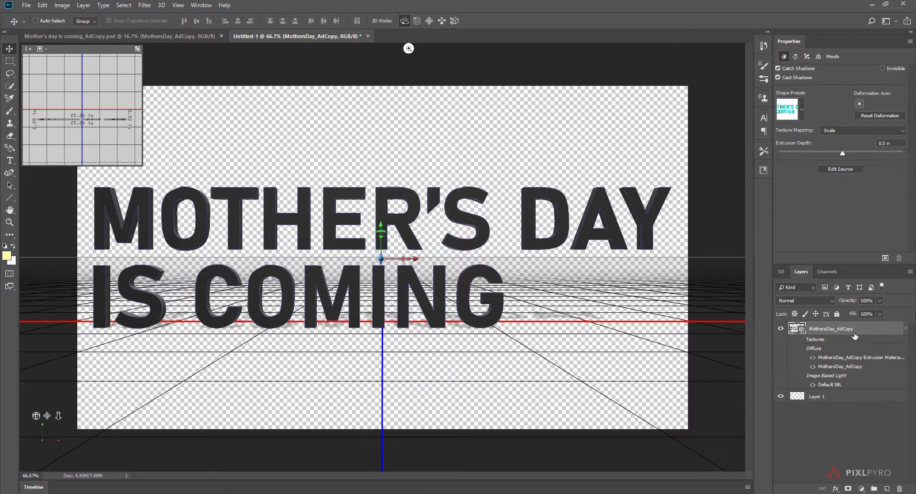
{"action": "left_click", "coordinate": [163, 6]}
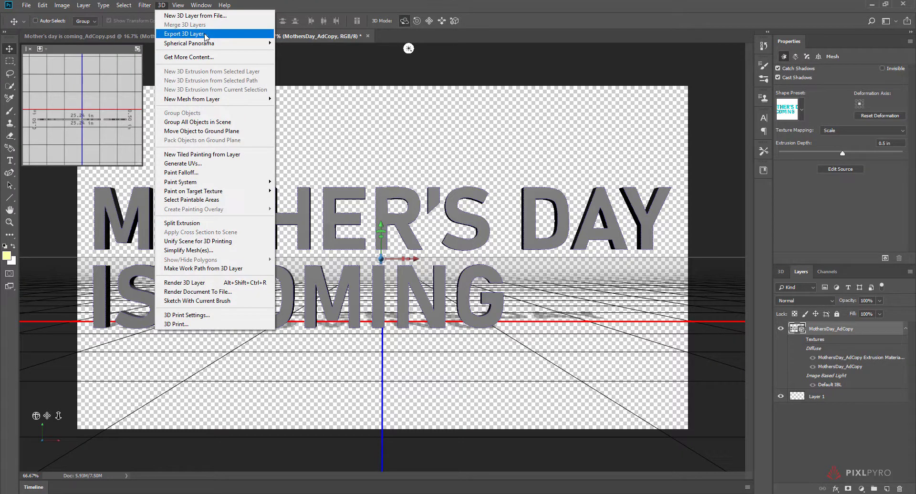
Export the extruded headline as Wavefront OBJ, overwriting Mother's day is coming_AdCopy-OBJ.
{"action": "left_click", "coordinate": [206, 36]}
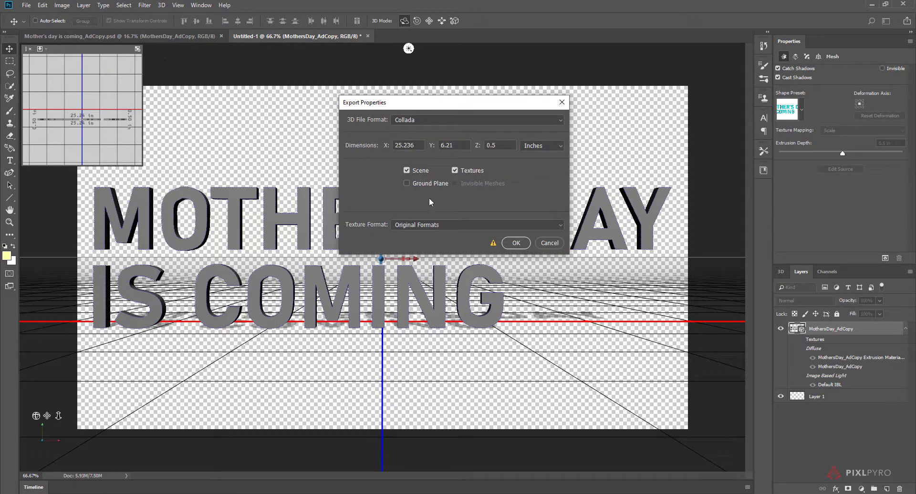
{"action": "left_click", "coordinate": [443, 119]}
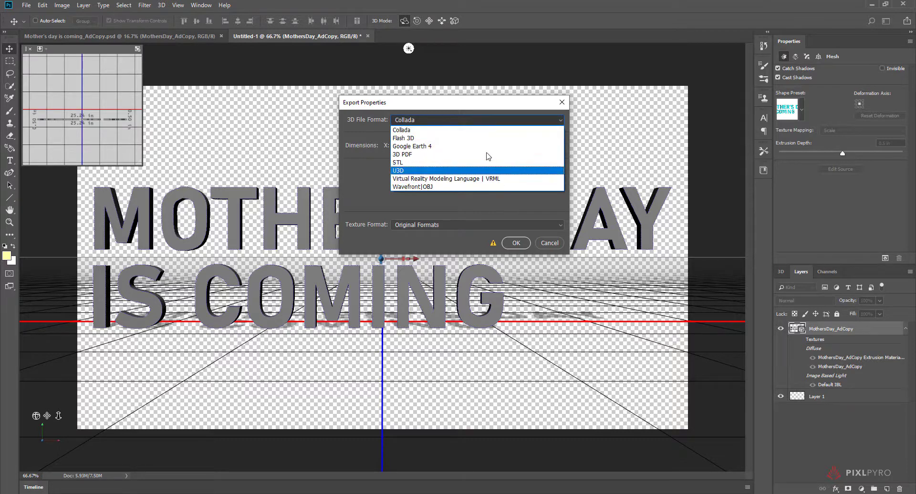
{"action": "left_click", "coordinate": [445, 187]}
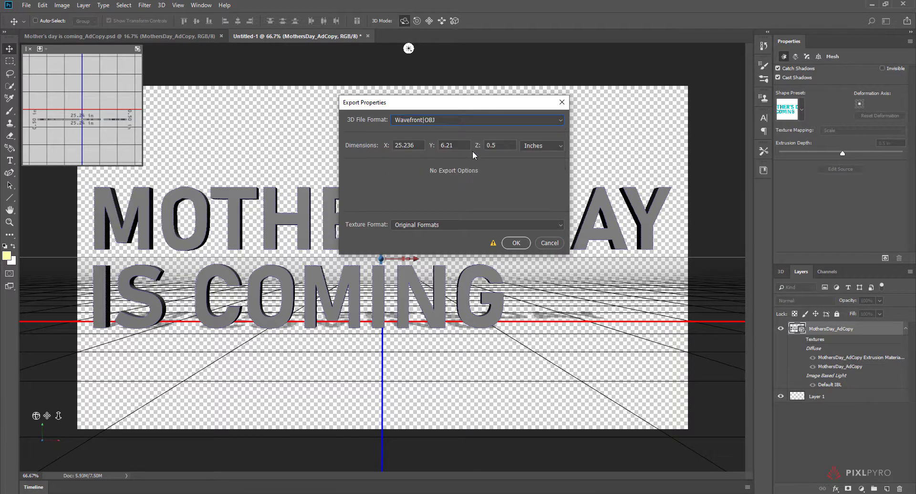
{"action": "left_click", "coordinate": [516, 243]}
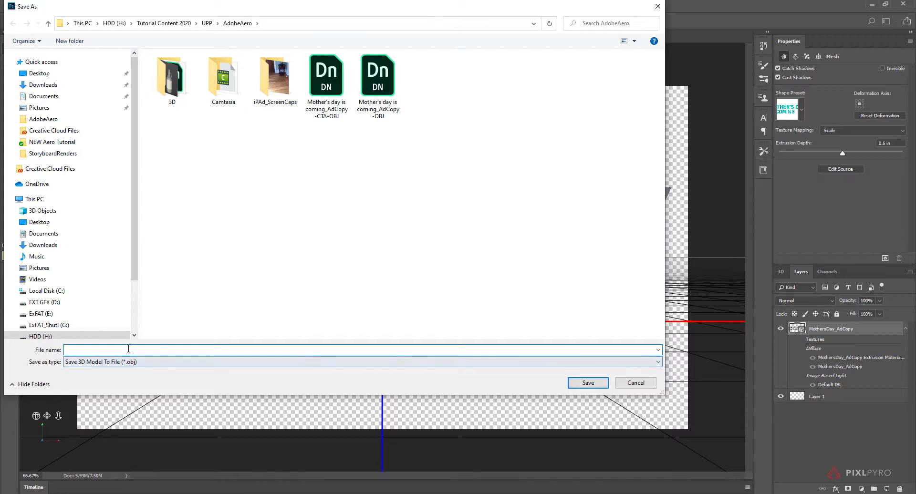
{"action": "left_click", "coordinate": [378, 81]}
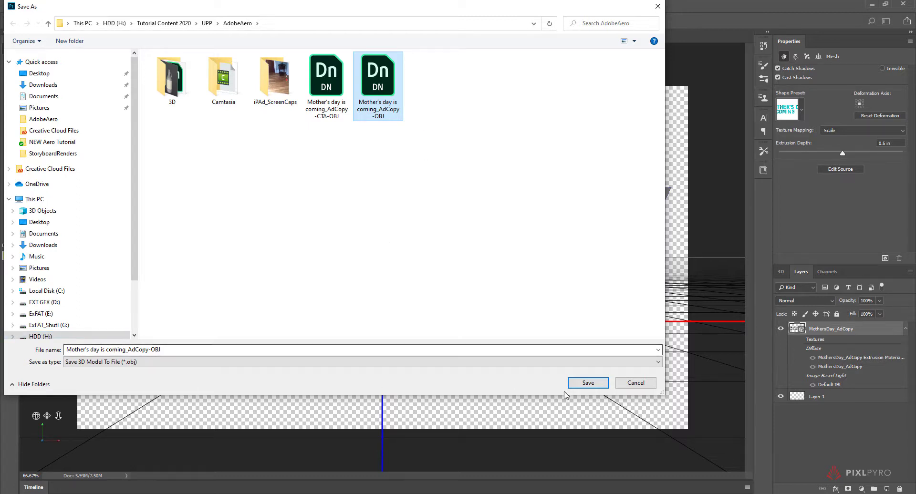
{"action": "left_click", "coordinate": [586, 384]}
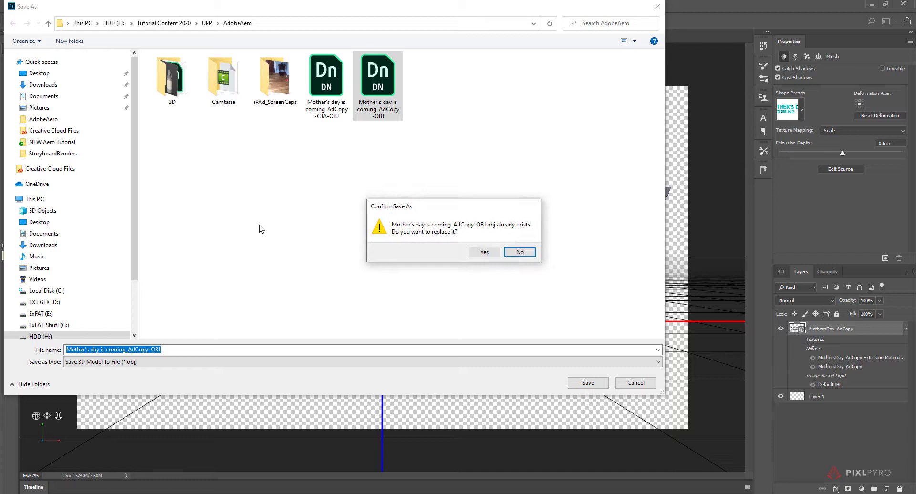
{"action": "left_click", "coordinate": [485, 253]}
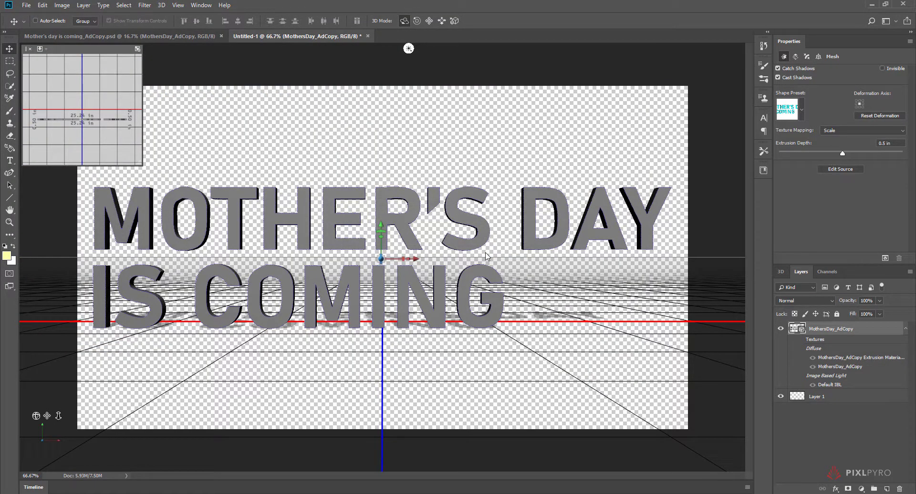
Delete the MothersDay_AdCopy 3D layer and place the MothersDay_AdCopy_CTA Illustrator file embedded.
{"action": "left_click_drag", "start_coordinate": [868, 330], "coordinate": [899, 489]}
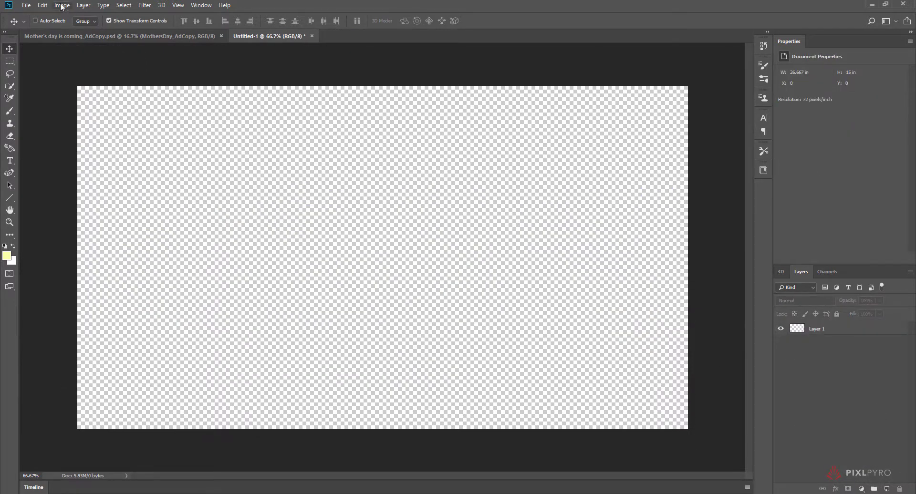
{"action": "left_click", "coordinate": [26, 5]}
{"action": "left_click", "coordinate": [86, 185]}
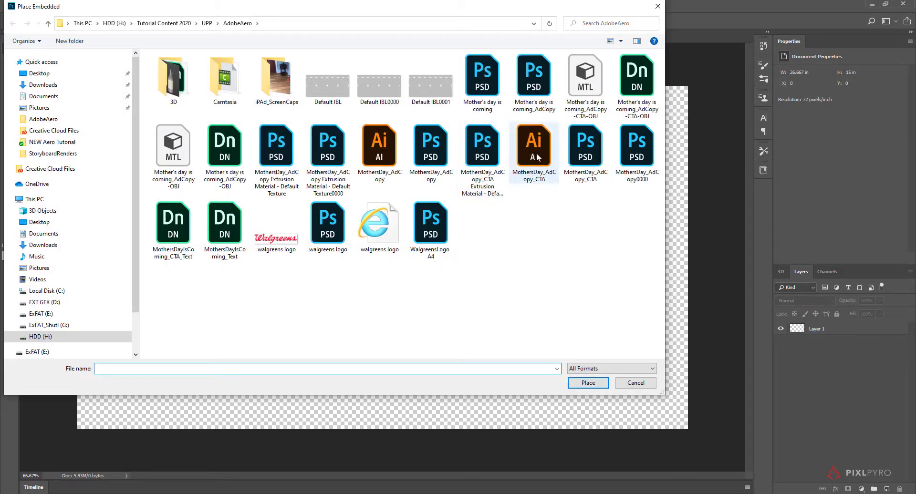
{"action": "double_click", "coordinate": [536, 154]}
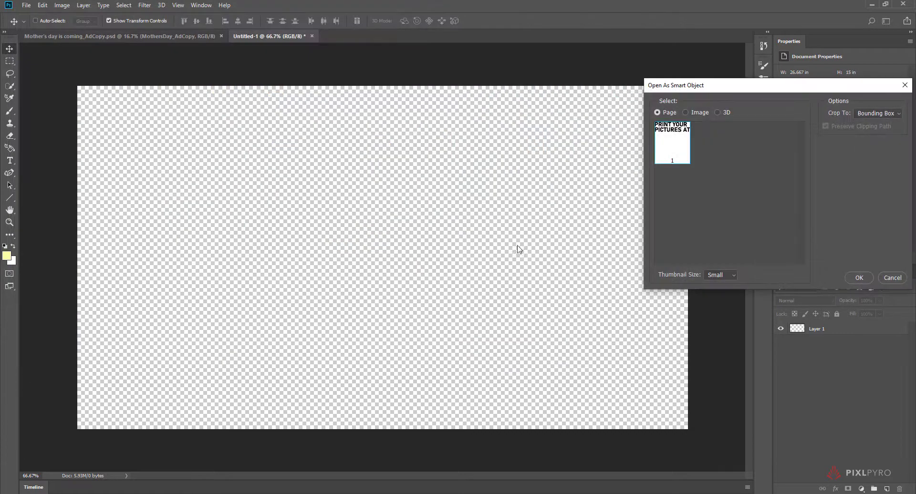
{"action": "left_click", "coordinate": [865, 279]}
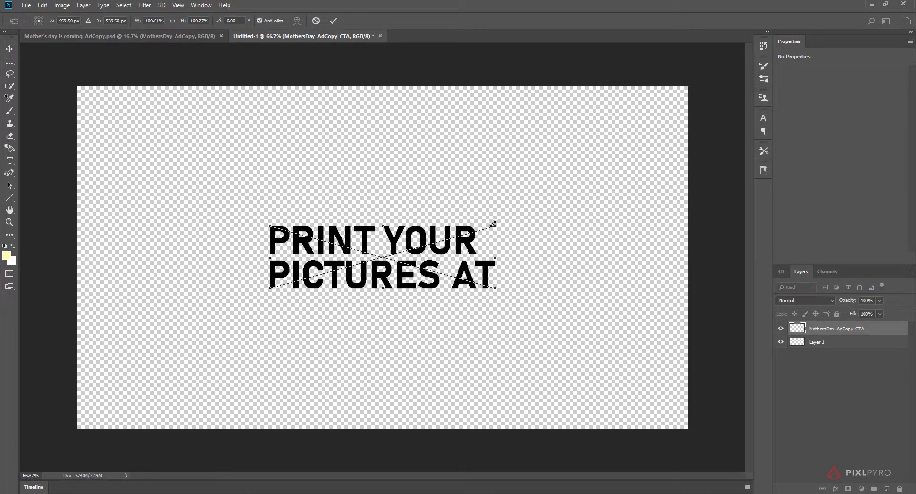
Scale the placed PRINT YOUR PICTURES AT artwork up to about 151%.
{"action": "left_click_drag", "start_coordinate": [494, 224], "coordinate": [535, 215]}
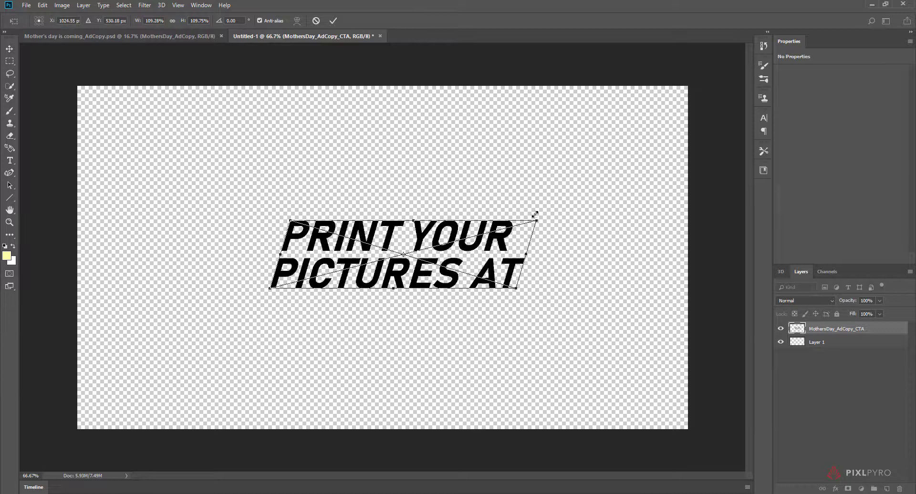
{"action": "key", "text": "ctrl+z"}
{"action": "left_click_drag", "start_coordinate": [496, 222], "coordinate": [550, 197]}
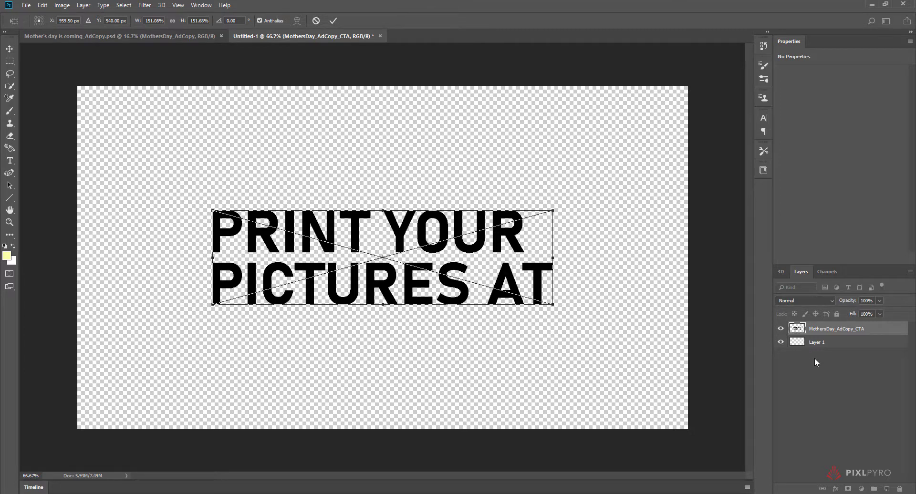
{"action": "key", "text": "Return"}
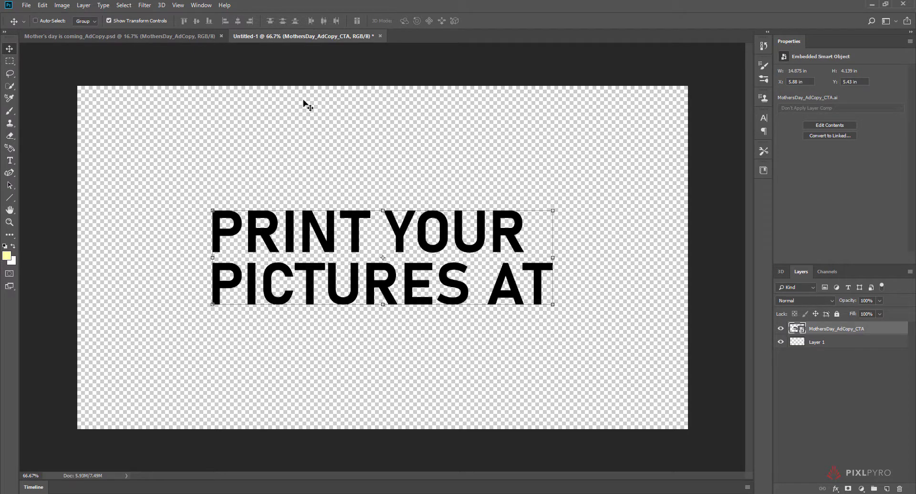
Extrude PRINT YOUR PICTURES AT 0.5 in deep and begin exporting the 3D layer.
{"action": "left_click", "coordinate": [162, 5]}
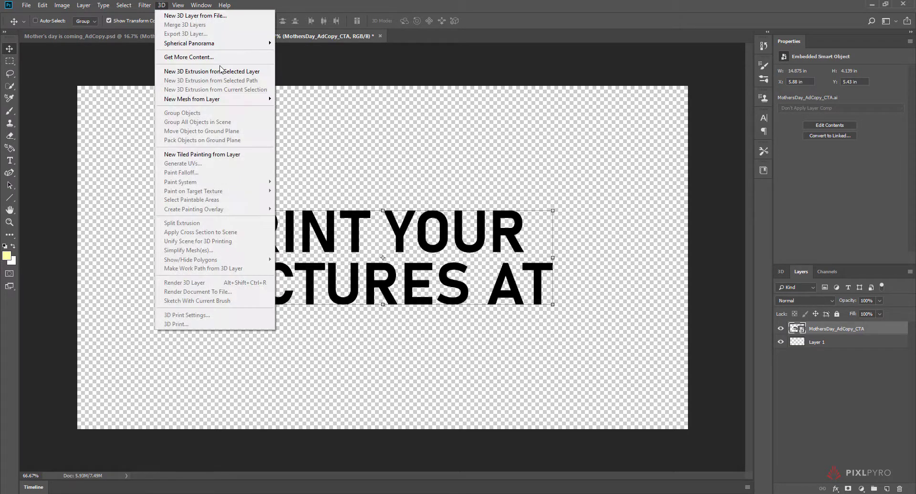
{"action": "left_click", "coordinate": [257, 73]}
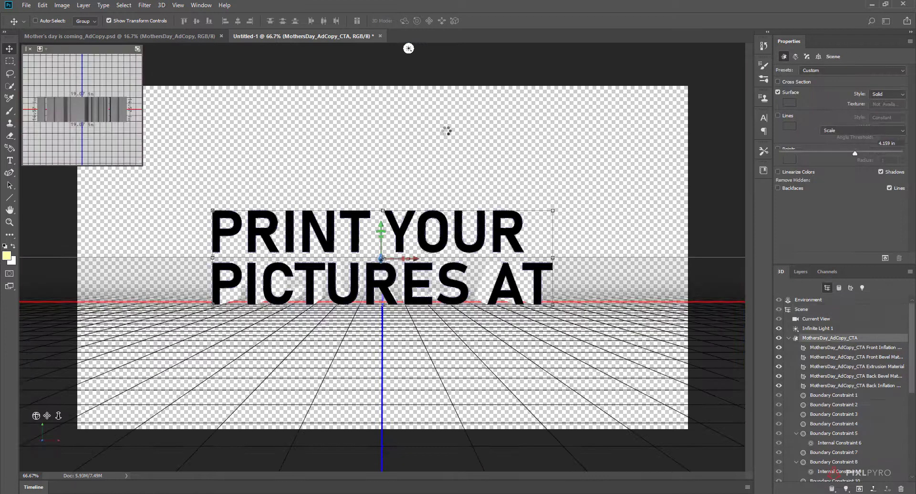
{"action": "left_click_drag", "start_coordinate": [855, 158], "coordinate": [851, 152]}
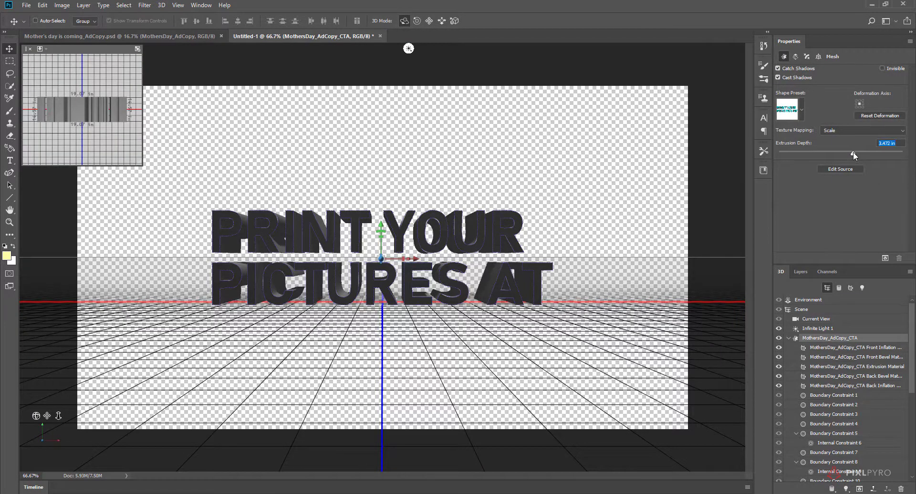
{"action": "left_click", "coordinate": [889, 144]}
{"action": "type", "text": "0.5"}
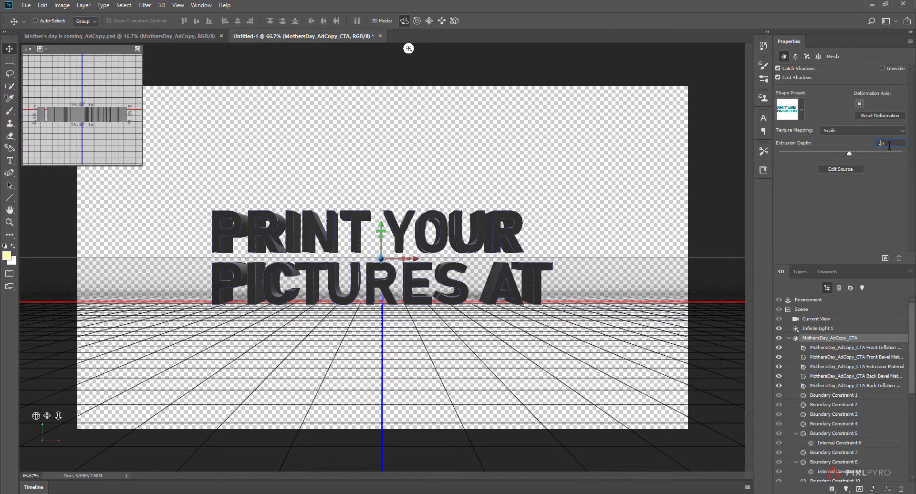
{"action": "key", "text": "Return"}
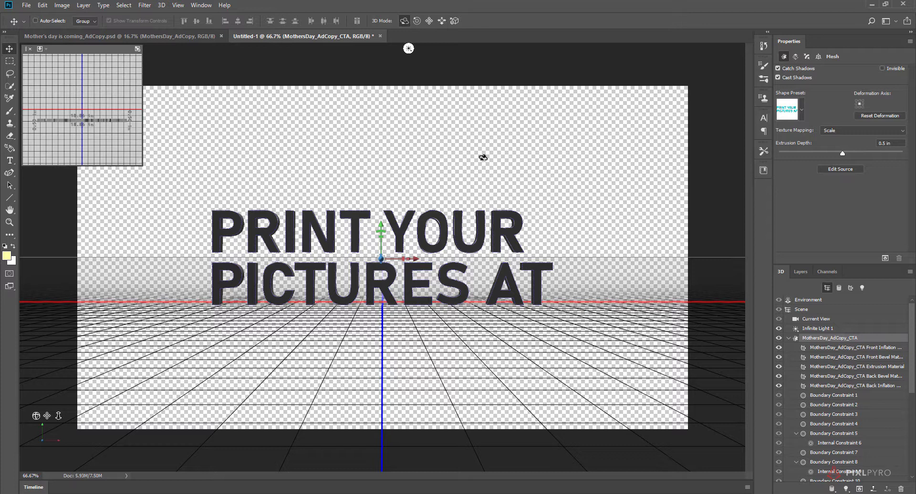
{"action": "left_click", "coordinate": [164, 6]}
{"action": "left_click", "coordinate": [187, 34]}
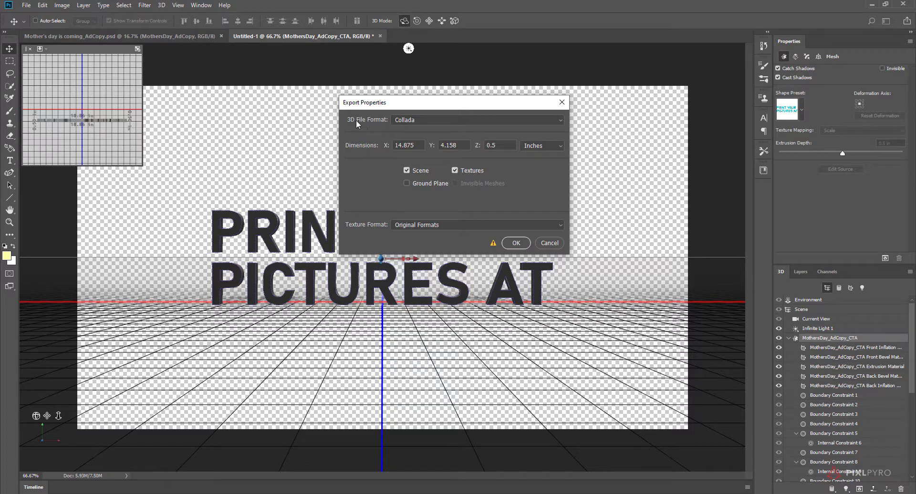
Export the CTA text as Wavefront OBJ, replacing Mother's day is coming_AdCopy-CTA-OBJ.
{"action": "left_click", "coordinate": [428, 119]}
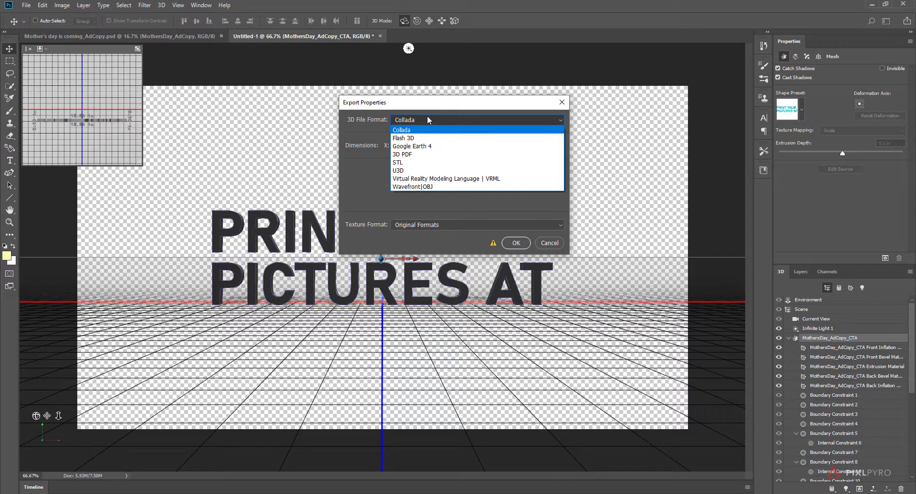
{"action": "left_click", "coordinate": [453, 186]}
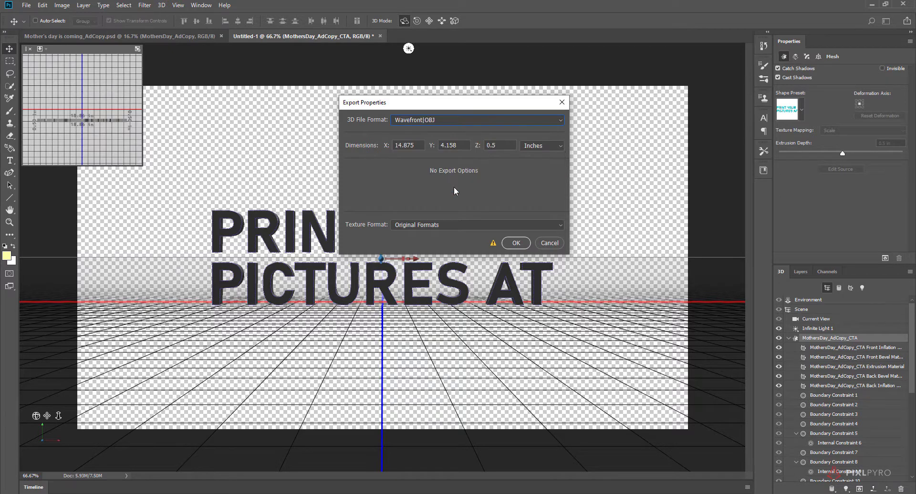
{"action": "left_click", "coordinate": [516, 243]}
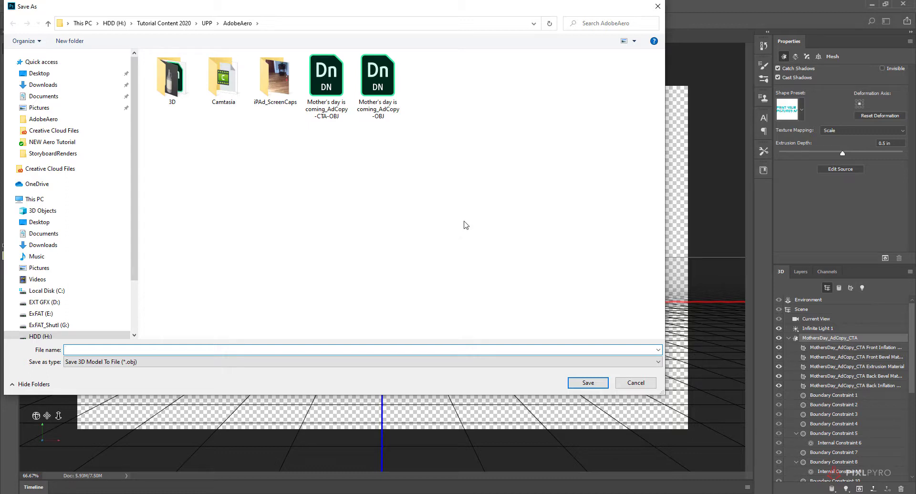
{"action": "left_click", "coordinate": [315, 111]}
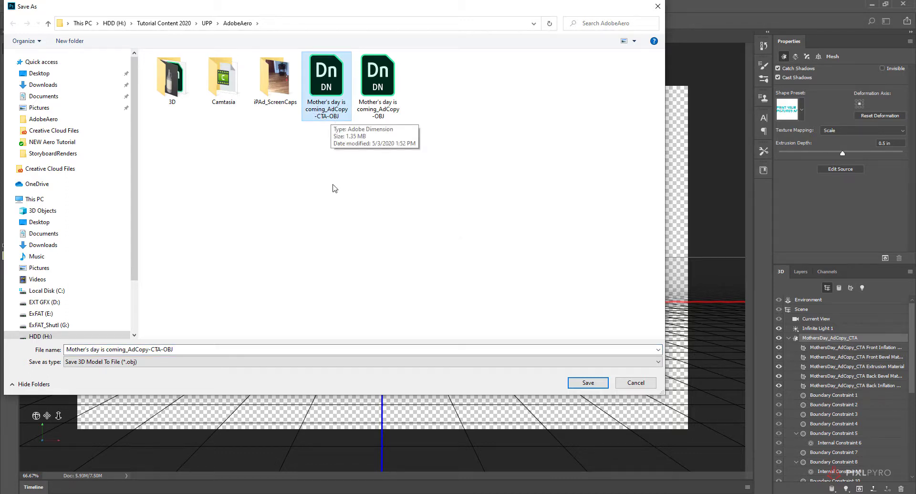
{"action": "left_click", "coordinate": [596, 381]}
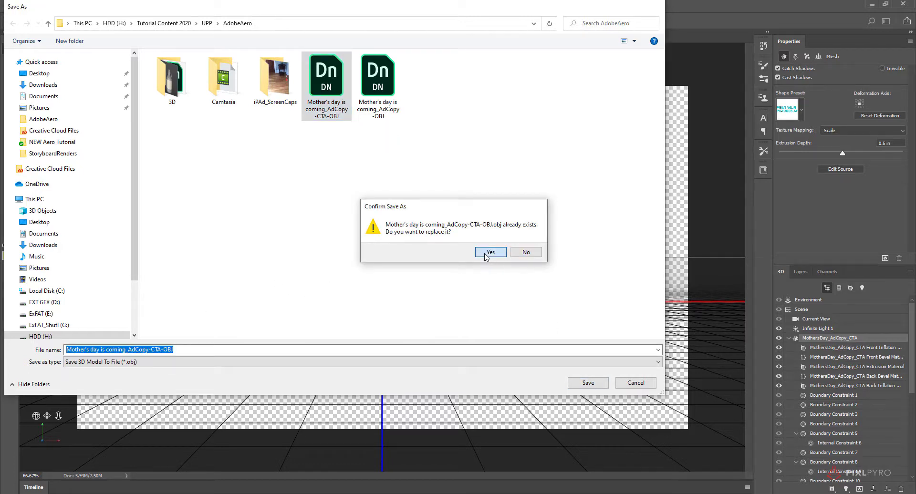
{"action": "left_click", "coordinate": [489, 253]}
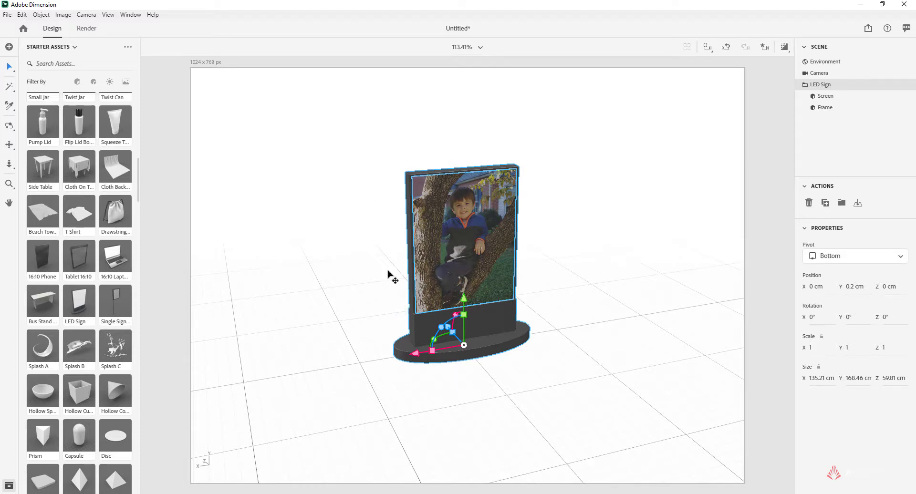
Close the LED Sign scene, answer the save prompt, and create a new blank document.
{"action": "left_click", "coordinate": [7, 15]}
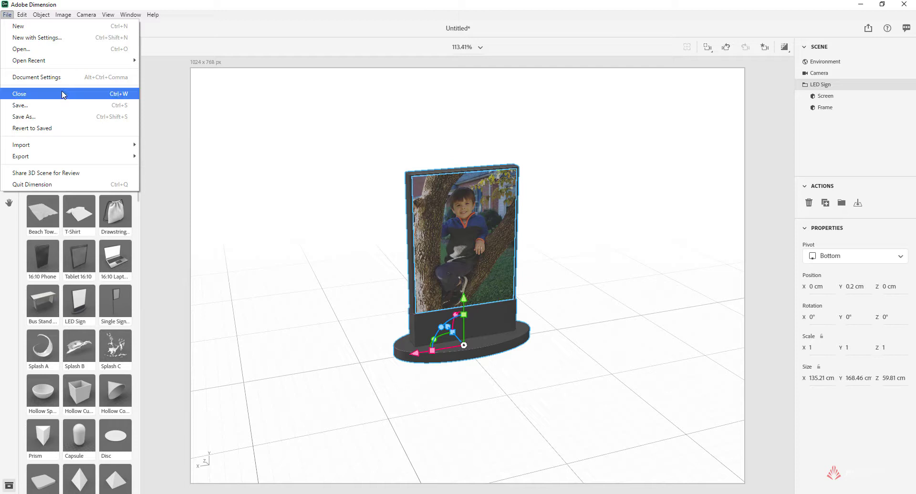
{"action": "left_click", "coordinate": [63, 95]}
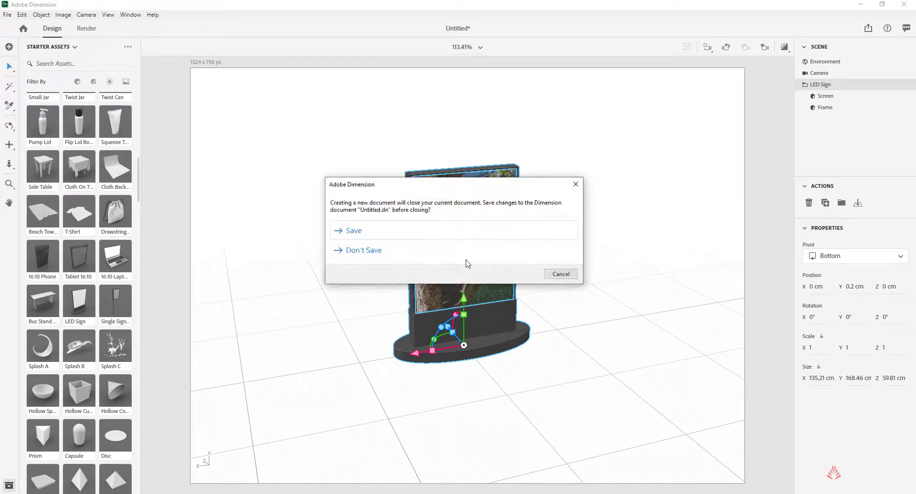
{"action": "left_click", "coordinate": [340, 247]}
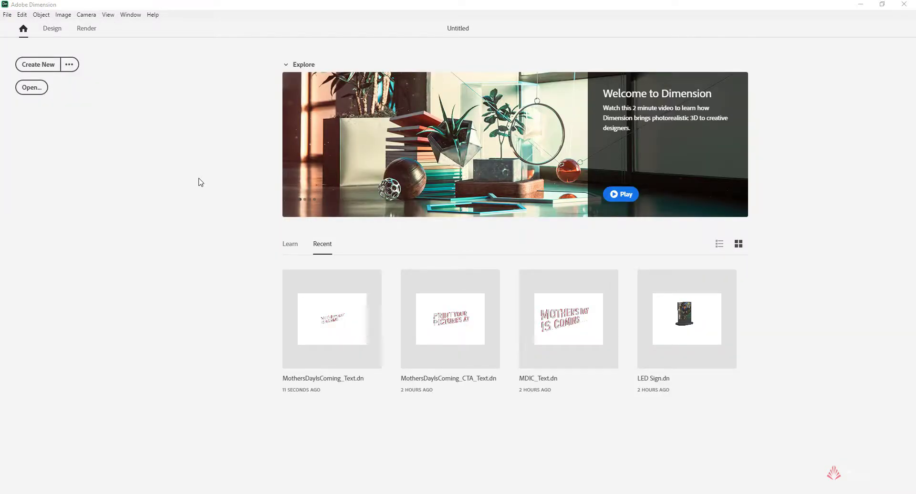
{"action": "left_click", "coordinate": [41, 68]}
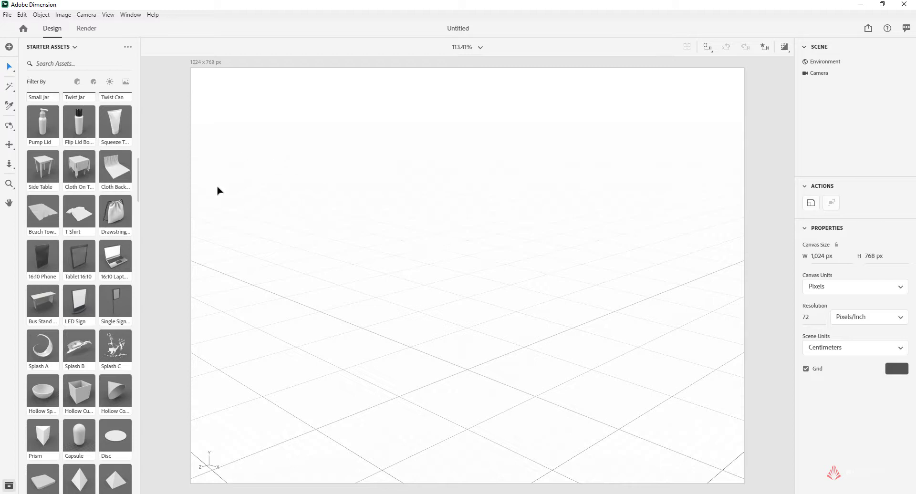
Import the Mother's day is coming_AdCopy-OBJ 3D model into the empty scene.
{"action": "left_click", "coordinate": [7, 15]}
{"action": "mouse_move", "coordinate": [69, 145]}
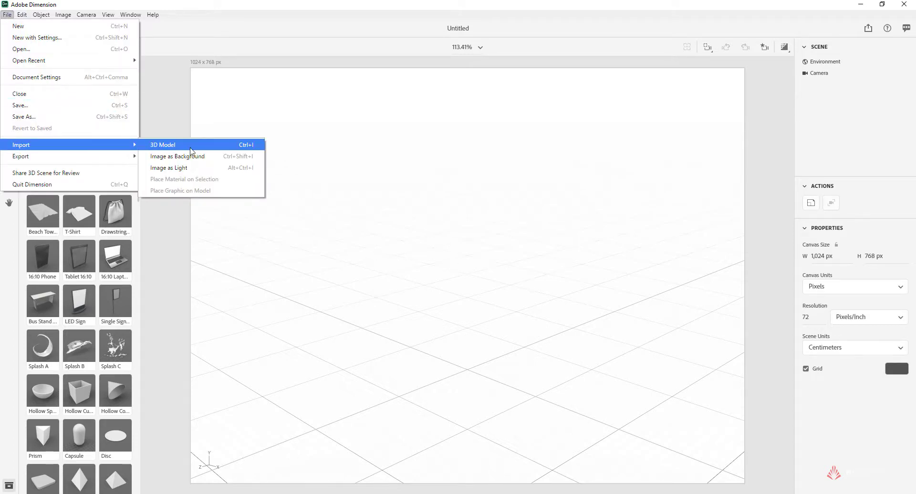
{"action": "left_click", "coordinate": [191, 147]}
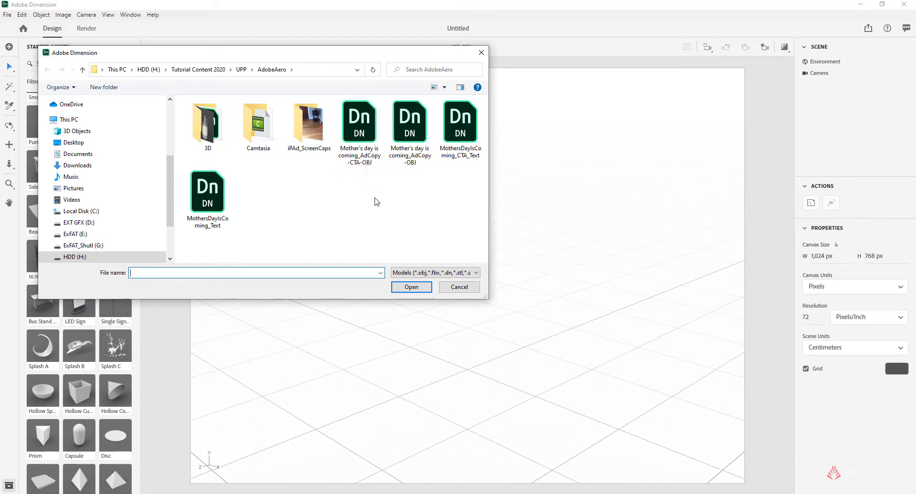
{"action": "left_click", "coordinate": [364, 132]}
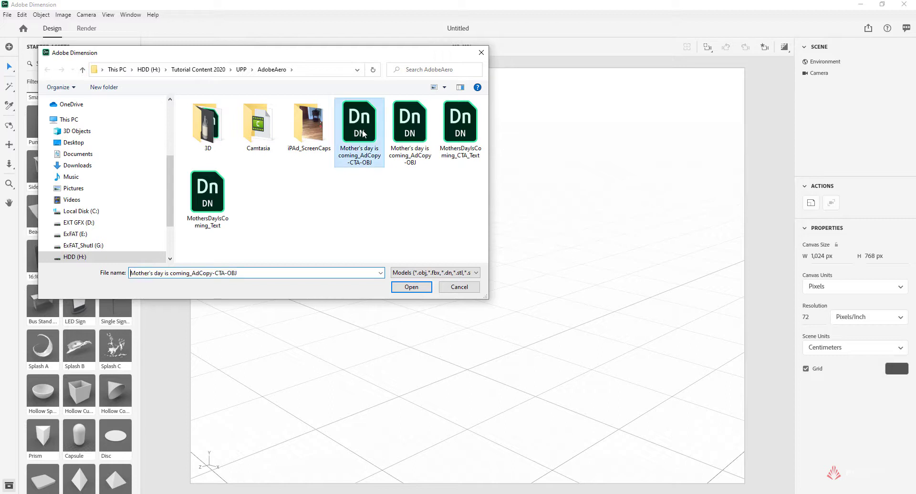
{"action": "left_click", "coordinate": [411, 287]}
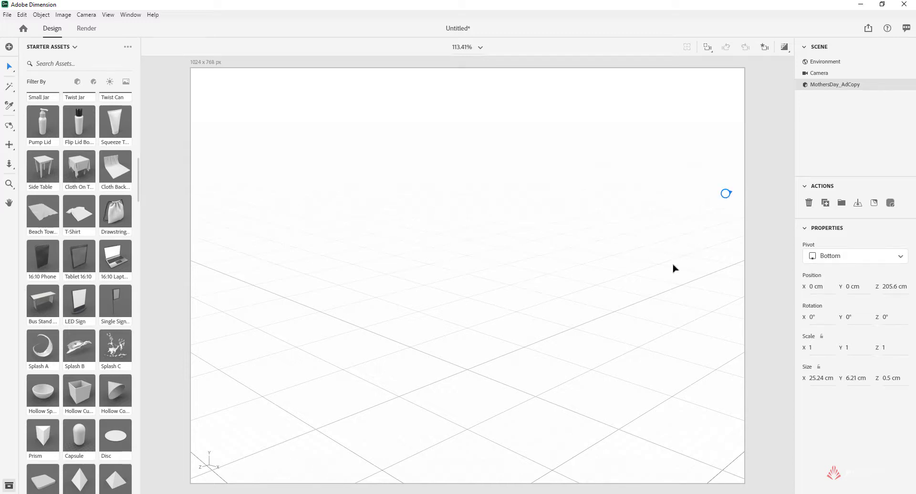
Set the headline model's Position Z to 0 cm and frame it in the view.
{"action": "mouse_move", "coordinate": [672, 265]}
{"action": "middle_mouse_down"}
{"action": "mouse_move", "coordinate": [745, 243]}
{"action": "mouse_move", "coordinate": [773, 210]}
{"action": "mouse_move", "coordinate": [718, 188]}
{"action": "mouse_move", "coordinate": [536, 235]}
{"action": "mouse_move", "coordinate": [365, 306]}
{"action": "mouse_move", "coordinate": [352, 249]}
{"action": "mouse_move", "coordinate": [444, 243]}
{"action": "mouse_move", "coordinate": [380, 251]}
{"action": "middle_mouse_up"}
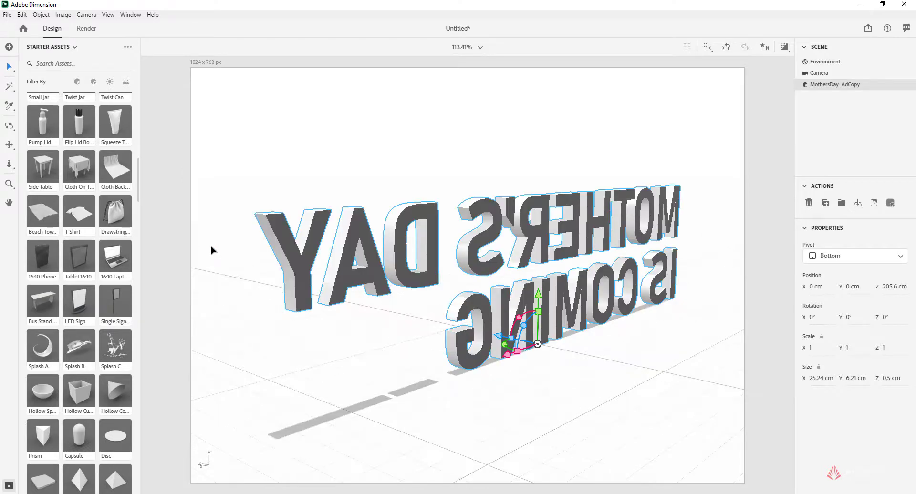
{"action": "mouse_move", "coordinate": [472, 325]}
{"action": "middle_mouse_down"}
{"action": "mouse_move", "coordinate": [577, 364]}
{"action": "mouse_move", "coordinate": [733, 340]}
{"action": "mouse_move", "coordinate": [696, 339]}
{"action": "mouse_move", "coordinate": [772, 343]}
{"action": "middle_mouse_up"}
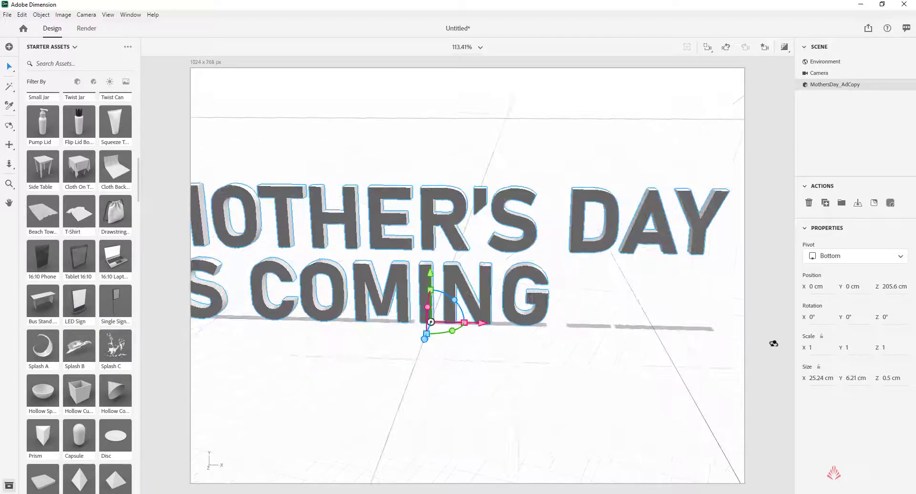
{"action": "middle_click_drag", "start_coordinate": [502, 311], "coordinate": [515, 339]}
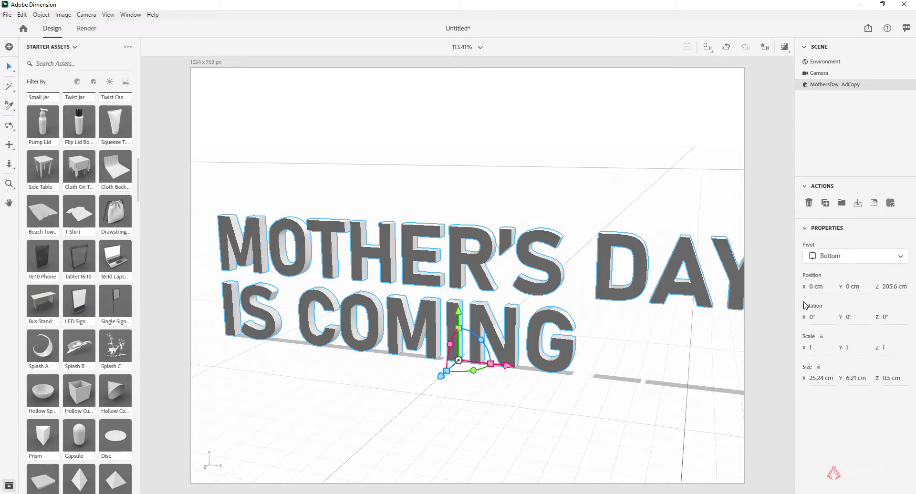
{"action": "left_click", "coordinate": [891, 289]}
{"action": "type", "text": "0"}
{"action": "key", "text": "Return"}
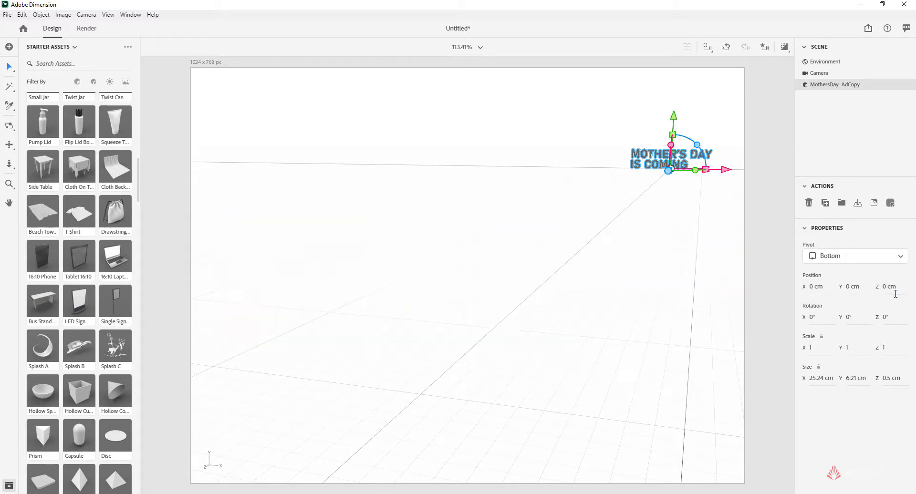
{"action": "right_click", "coordinate": [652, 181]}
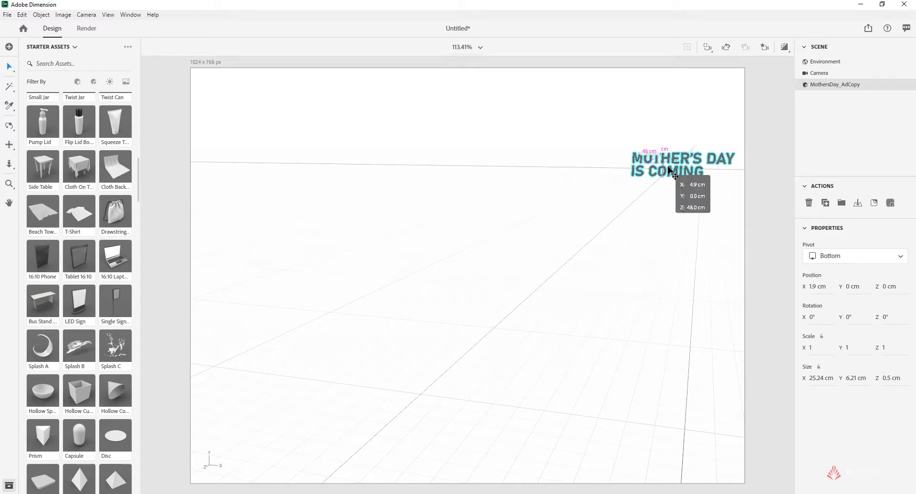
{"action": "left_click", "coordinate": [696, 189]}
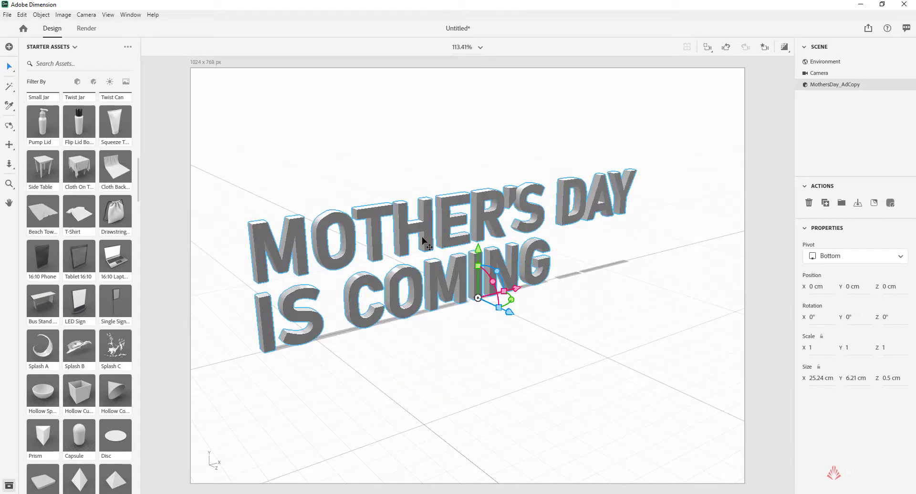
Make the front inflation and front bevel materials white.
{"action": "mouse_move", "coordinate": [834, 84]}
{"action": "double_click", "coordinate": [806, 86]}
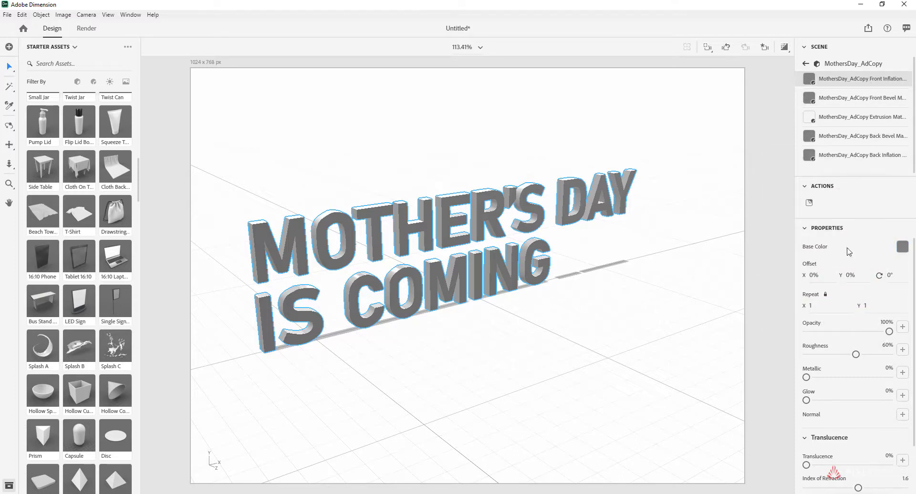
{"action": "left_click", "coordinate": [902, 249]}
{"action": "left_click_drag", "start_coordinate": [836, 242], "coordinate": [769, 178]}
{"action": "left_click", "coordinate": [756, 170]}
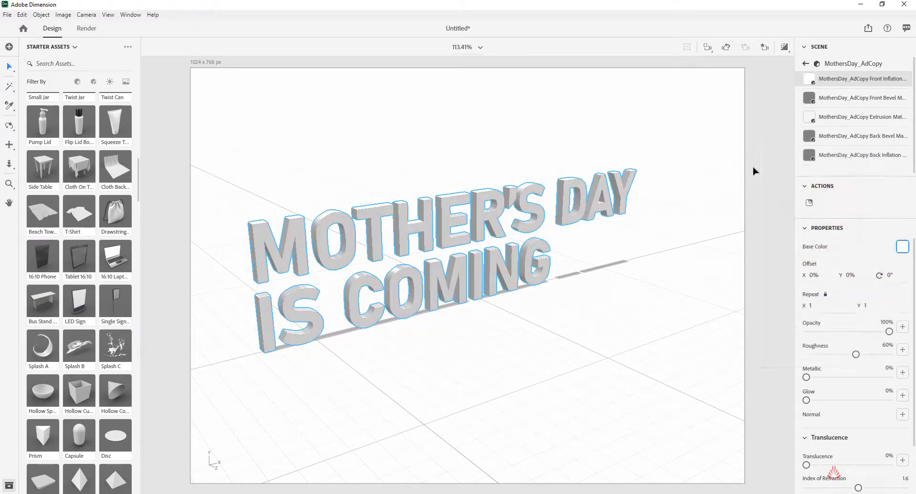
{"action": "left_click", "coordinate": [846, 99]}
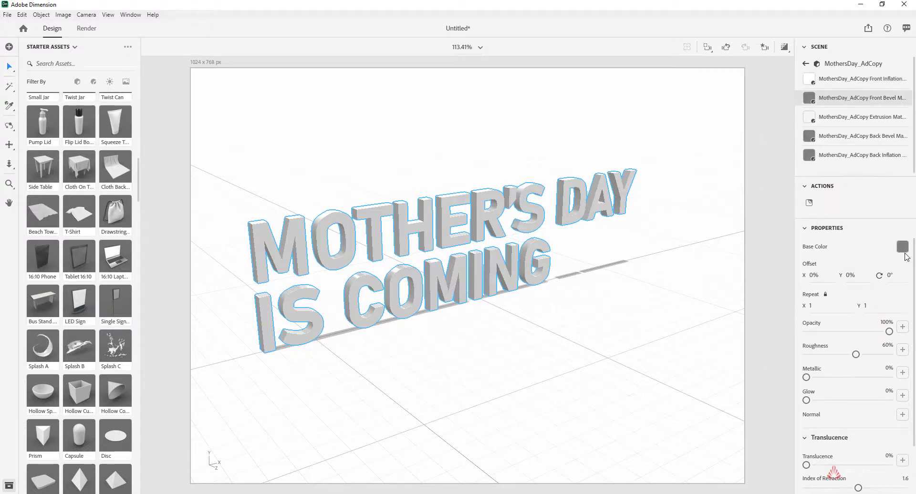
{"action": "left_click", "coordinate": [902, 249]}
{"action": "left_click_drag", "start_coordinate": [824, 227], "coordinate": [768, 178]}
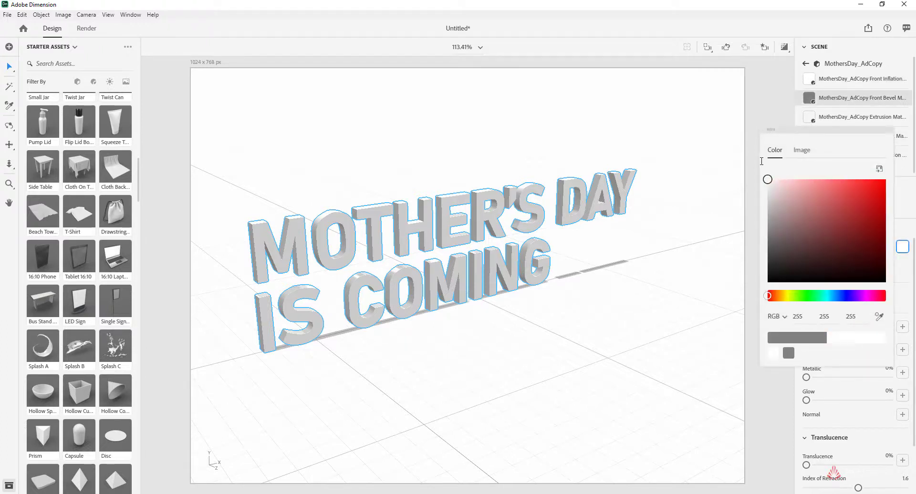
Give the extrusion material a pure red base colour.
{"action": "left_click", "coordinate": [867, 123]}
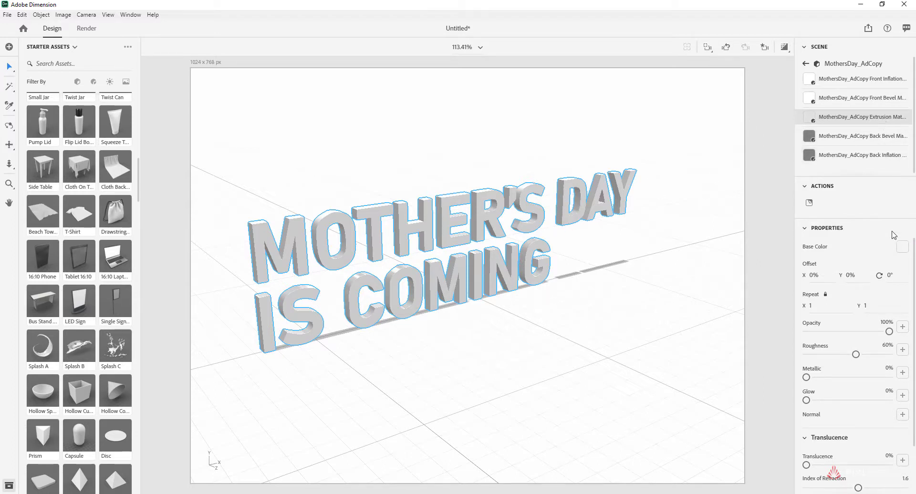
{"action": "left_click", "coordinate": [903, 248]}
{"action": "left_click", "coordinate": [774, 158]}
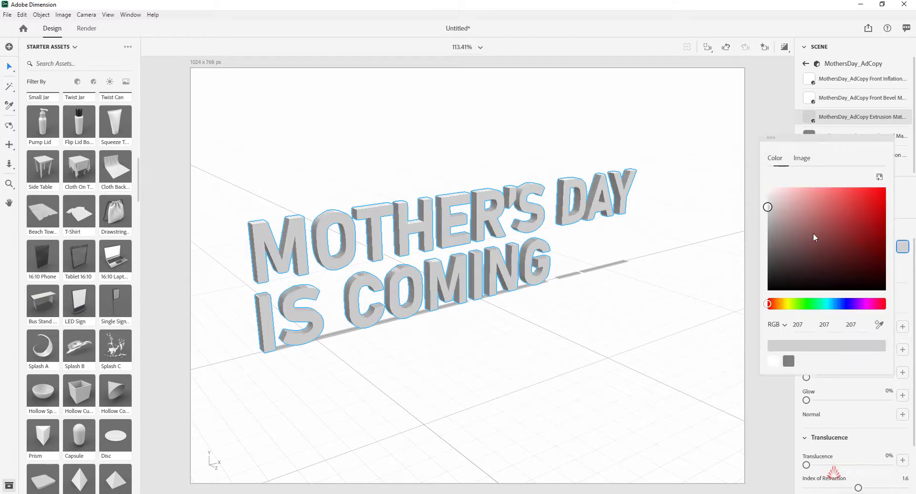
{"action": "left_click", "coordinate": [881, 193]}
{"action": "left_click_drag", "start_coordinate": [881, 193], "coordinate": [888, 186]}
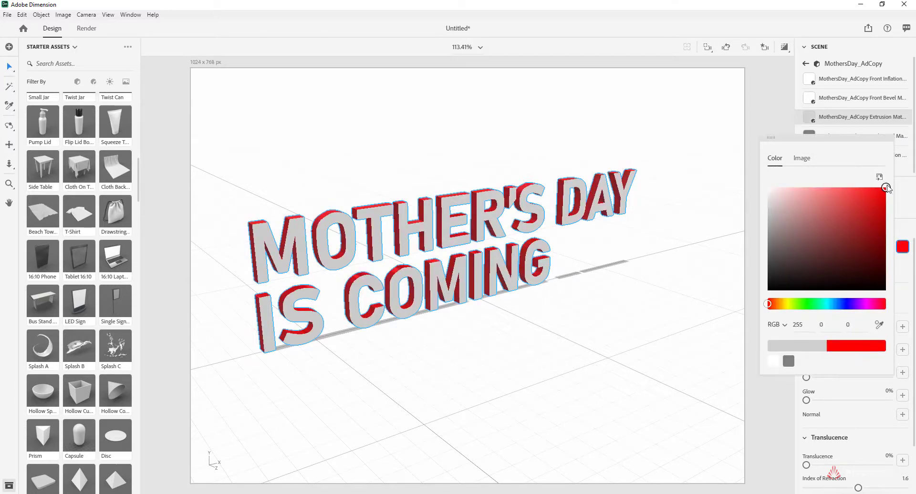
{"action": "left_click", "coordinate": [902, 214]}
Make the back bevel and back inflation materials white, then check the back.
{"action": "left_click", "coordinate": [818, 136]}
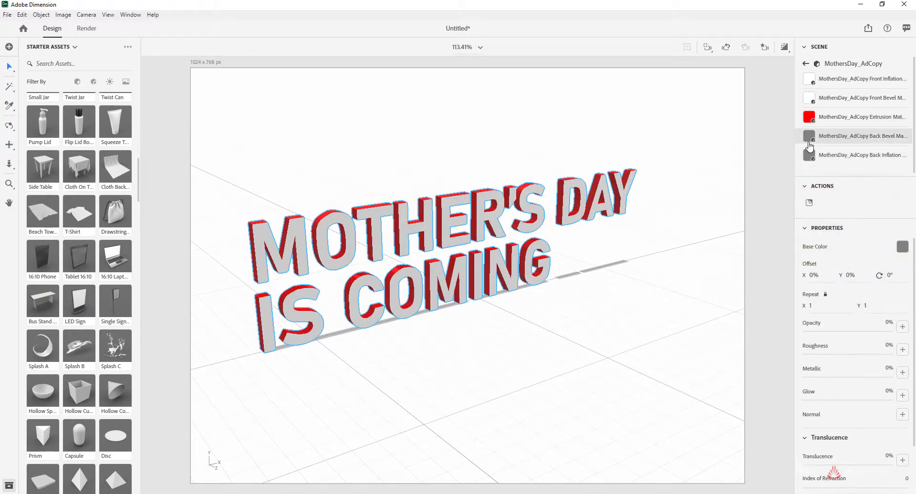
{"action": "left_click", "coordinate": [900, 253]}
{"action": "left_click_drag", "start_coordinate": [834, 259], "coordinate": [757, 168]}
{"action": "left_click", "coordinate": [798, 182]}
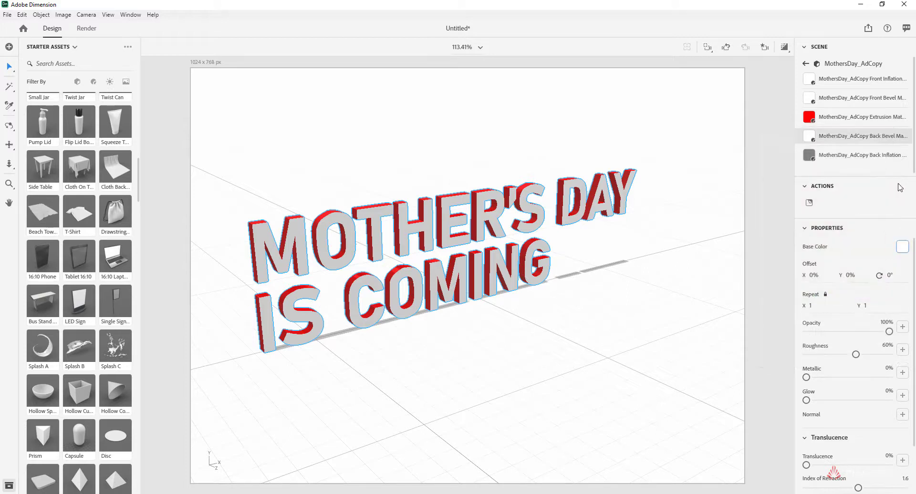
{"action": "left_click", "coordinate": [875, 161]}
{"action": "left_click", "coordinate": [902, 246]}
{"action": "left_click_drag", "start_coordinate": [857, 219], "coordinate": [770, 178]}
{"action": "left_click", "coordinate": [890, 204]}
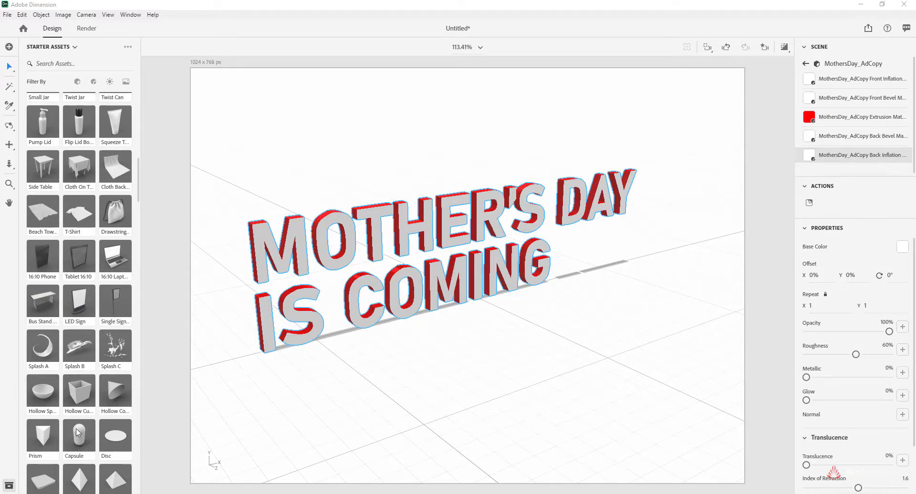
{"action": "mouse_move", "coordinate": [419, 286]}
{"action": "right_mouse_down"}
{"action": "mouse_move", "coordinate": [648, 260]}
{"action": "mouse_move", "coordinate": [321, 260]}
{"action": "mouse_move", "coordinate": [386, 285]}
{"action": "mouse_move", "coordinate": [420, 272]}
{"action": "mouse_move", "coordinate": [411, 266]}
{"action": "right_mouse_up"}
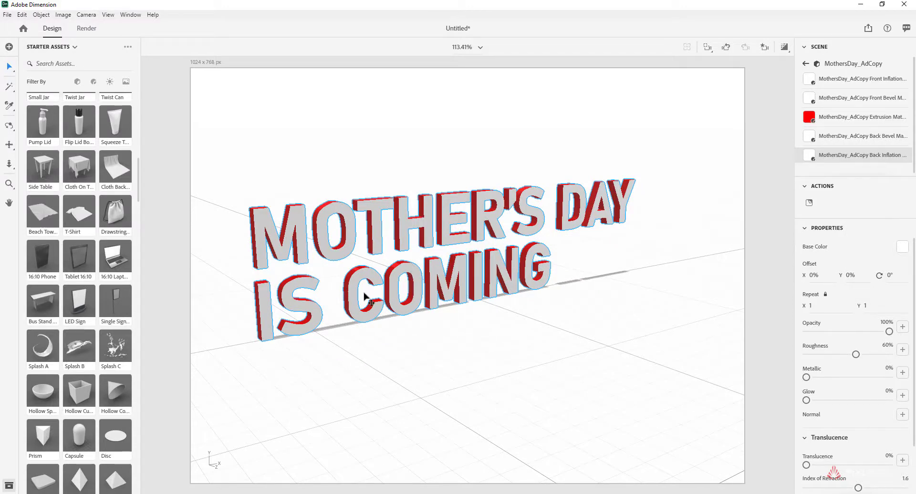
Export the headline for Aero as MothersDayText in the Walgreens Ad folder.
{"action": "left_click", "coordinate": [805, 63]}
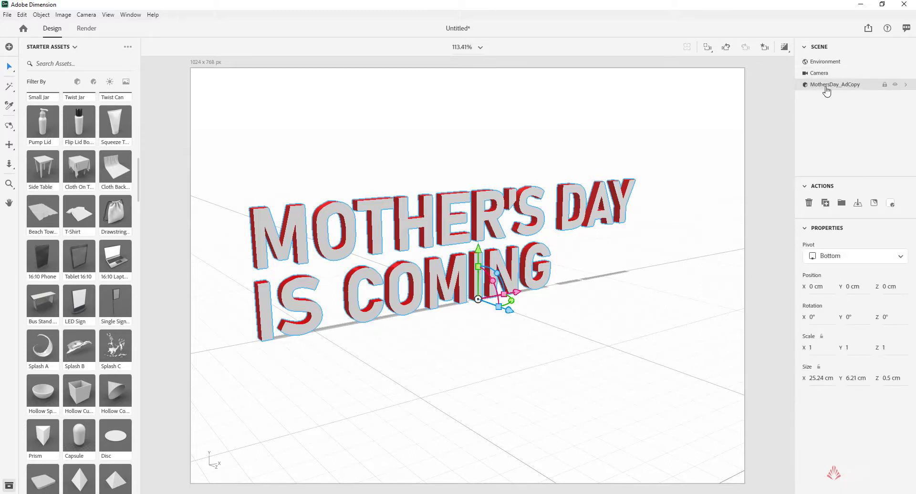
{"action": "left_click", "coordinate": [7, 15]}
{"action": "mouse_move", "coordinate": [43, 156]}
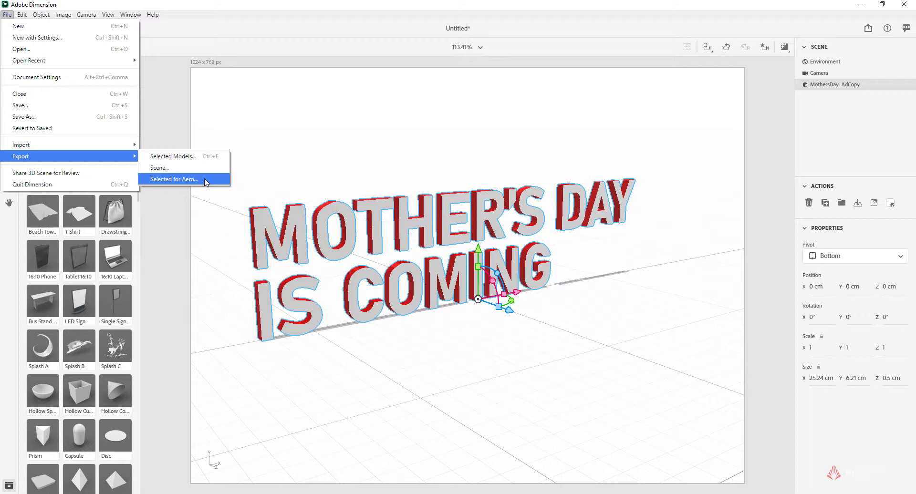
{"action": "left_click", "coordinate": [206, 179]}
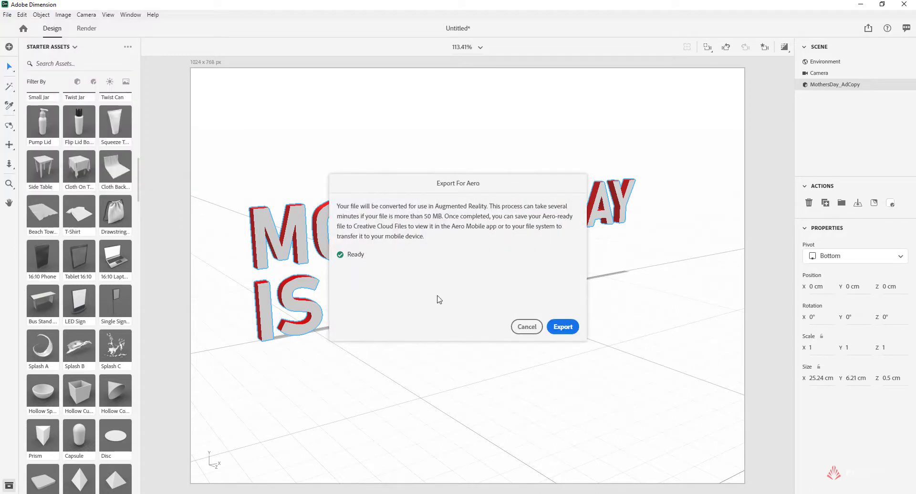
{"action": "left_click", "coordinate": [554, 326]}
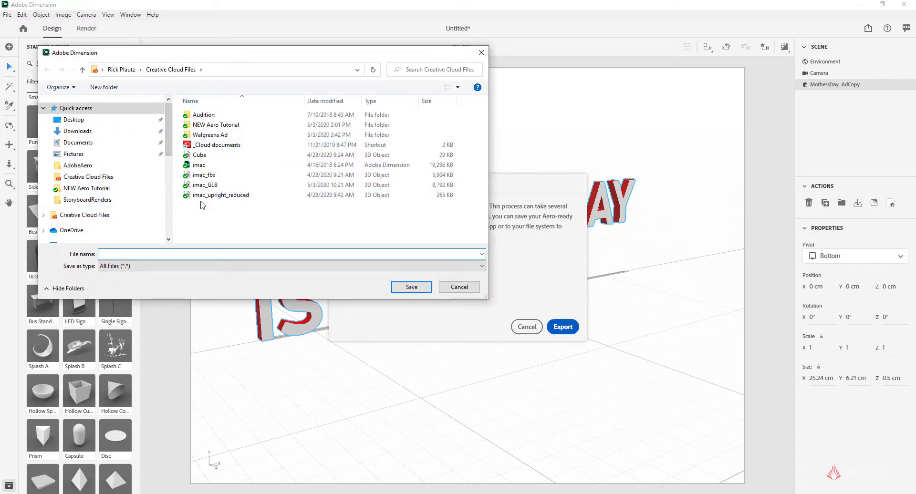
{"action": "double_click", "coordinate": [212, 135]}
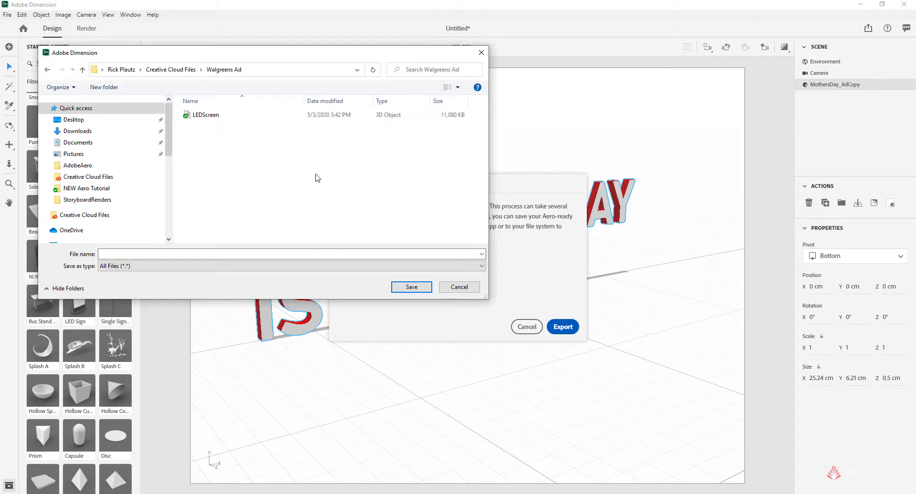
{"action": "left_click", "coordinate": [176, 254]}
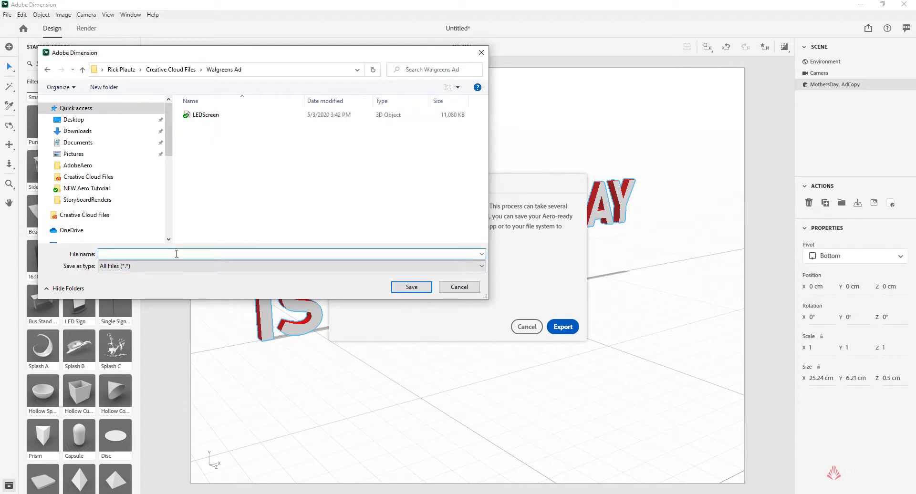
{"action": "type", "text": "MothersDay"}
{"action": "type", "text": "Text"}
{"action": "left_click", "coordinate": [411, 287]}
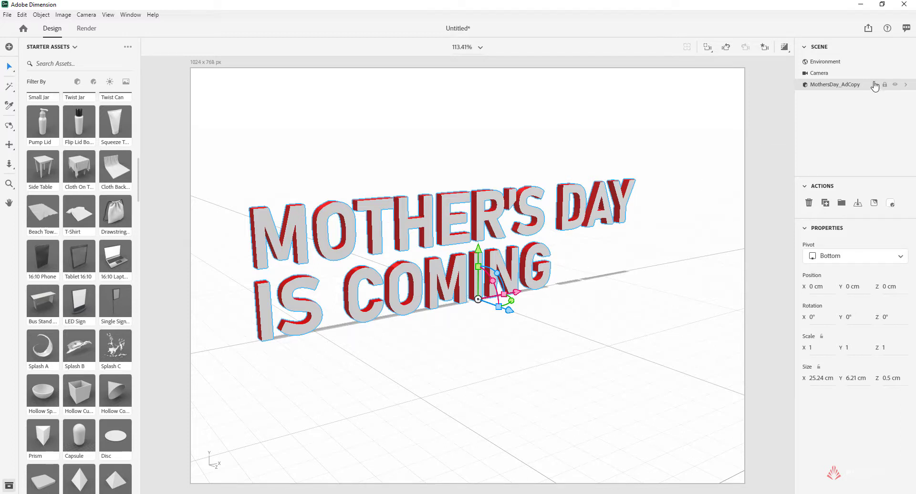
Hide MothersDay_AdCopy and import the CTA-OBJ model from the AdobeAero folder.
{"action": "mouse_move", "coordinate": [852, 85]}
{"action": "left_click", "coordinate": [895, 85]}
{"action": "left_click", "coordinate": [6, 16]}
{"action": "mouse_move", "coordinate": [68, 145]}
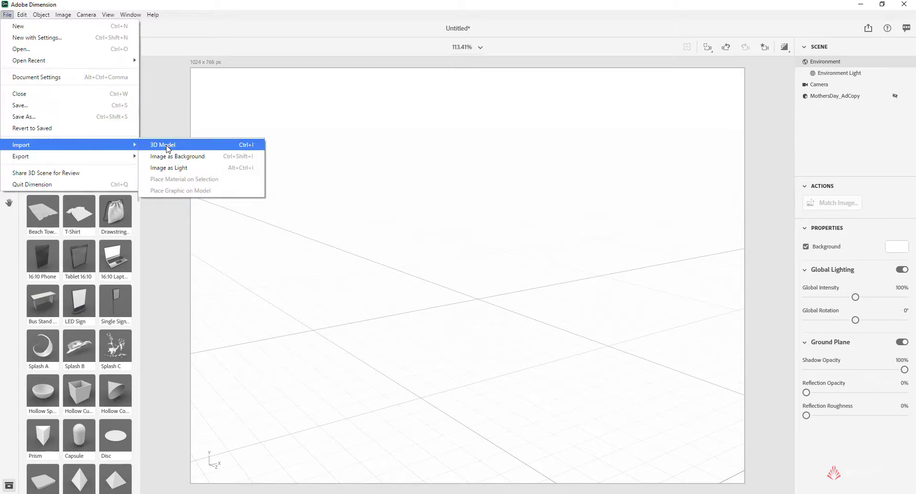
{"action": "left_click", "coordinate": [167, 148]}
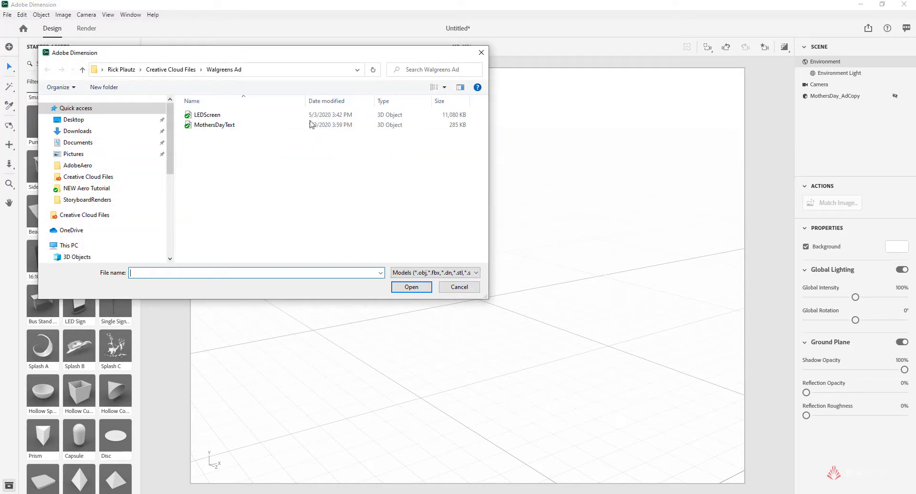
{"action": "left_click", "coordinate": [189, 69]}
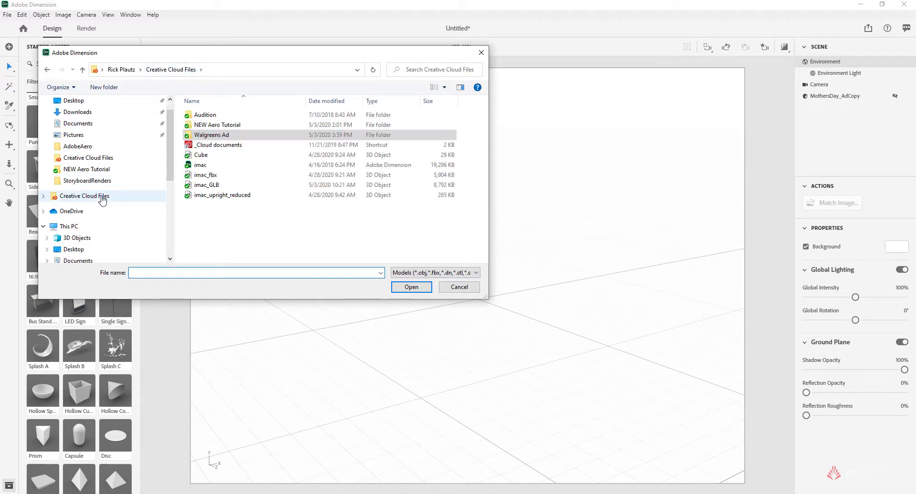
{"action": "left_click", "coordinate": [76, 135]}
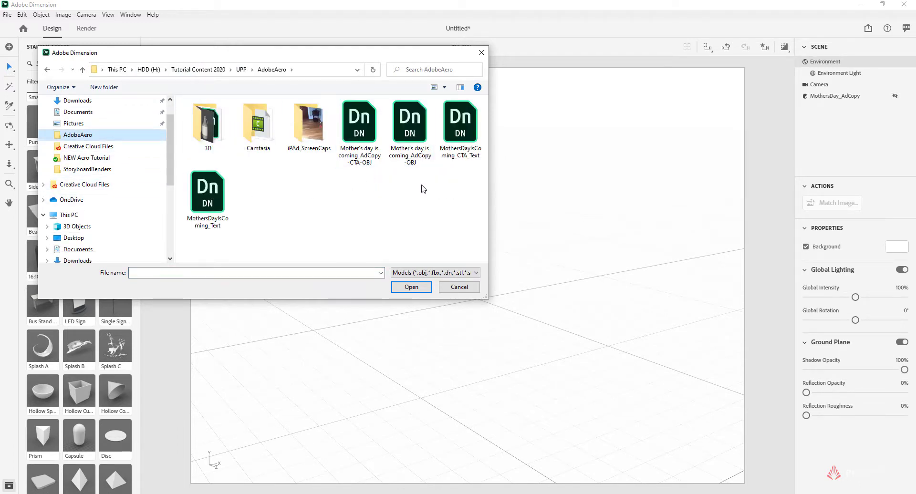
{"action": "left_click", "coordinate": [361, 142]}
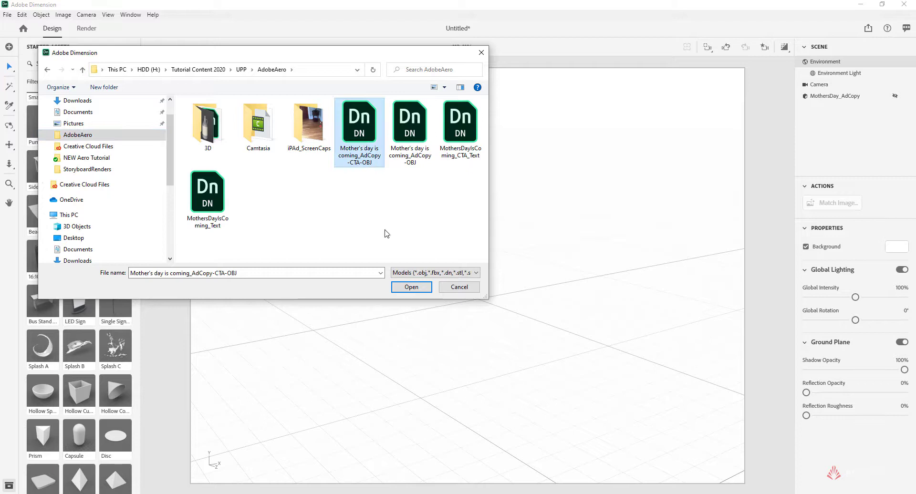
{"action": "left_click", "coordinate": [409, 287]}
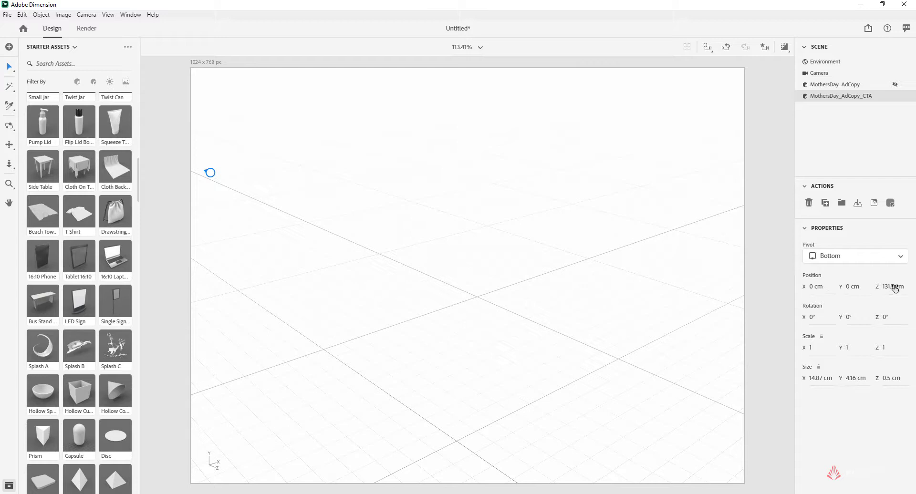
Set the CTA model's Position Z to 0 and list its materials.
{"action": "left_click", "coordinate": [895, 286]}
{"action": "type", "text": "0"}
{"action": "key", "text": "Return"}
{"action": "right_click_drag", "start_coordinate": [495, 245], "coordinate": [430, 272]}
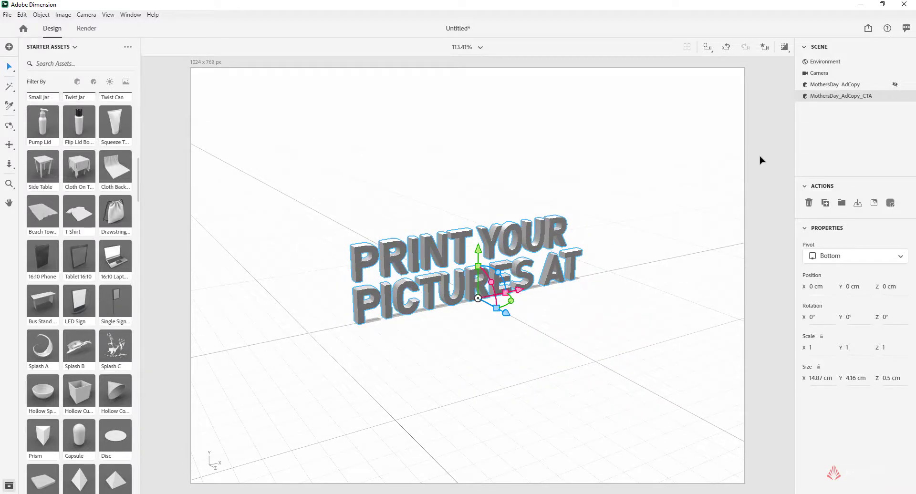
{"action": "mouse_move", "coordinate": [851, 96]}
{"action": "left_click", "coordinate": [906, 99]}
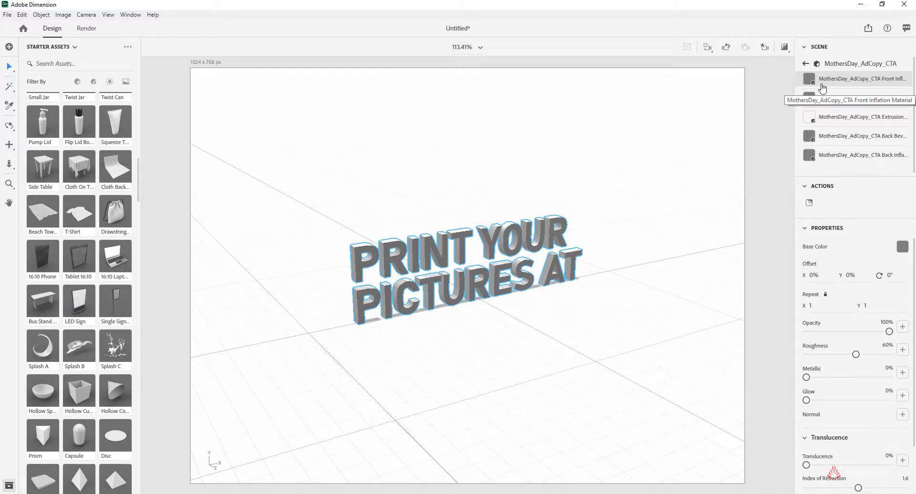
Set the Base Color of the Front Inflation and Front Bevel materials to red.
{"action": "left_click", "coordinate": [902, 252]}
{"action": "left_click", "coordinate": [885, 178]}
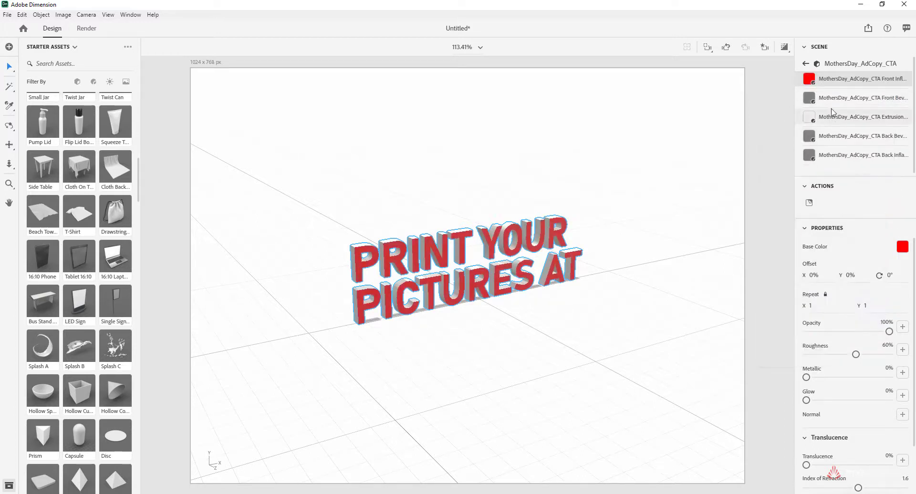
{"action": "left_click", "coordinate": [810, 99]}
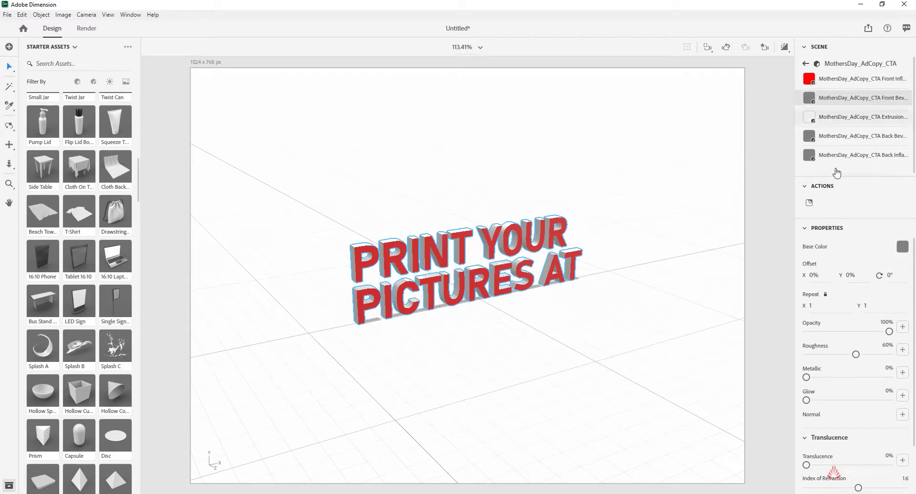
{"action": "left_click", "coordinate": [902, 248]}
{"action": "left_click", "coordinate": [885, 178]}
Make the Back Bevel and Back Inflation materials red, then orbit to check the text.
{"action": "left_click", "coordinate": [809, 138]}
{"action": "left_click", "coordinate": [904, 252]}
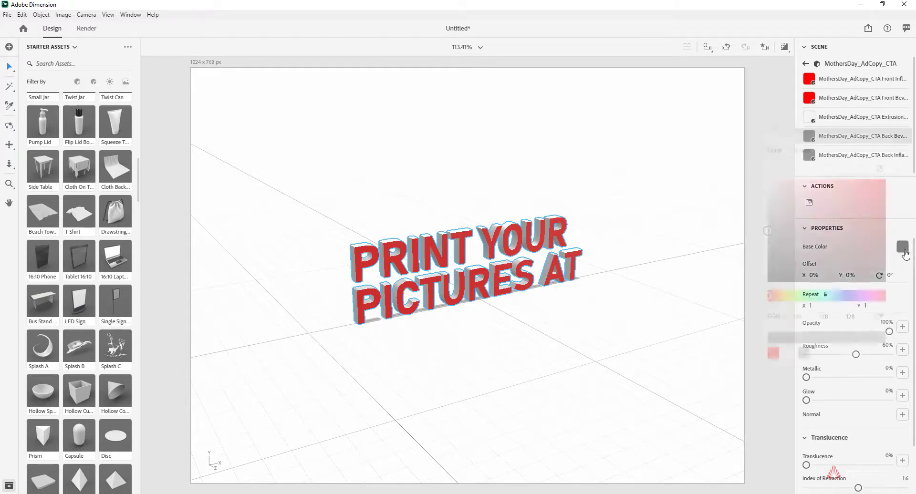
{"action": "left_click", "coordinate": [882, 176]}
{"action": "left_click", "coordinate": [863, 155]}
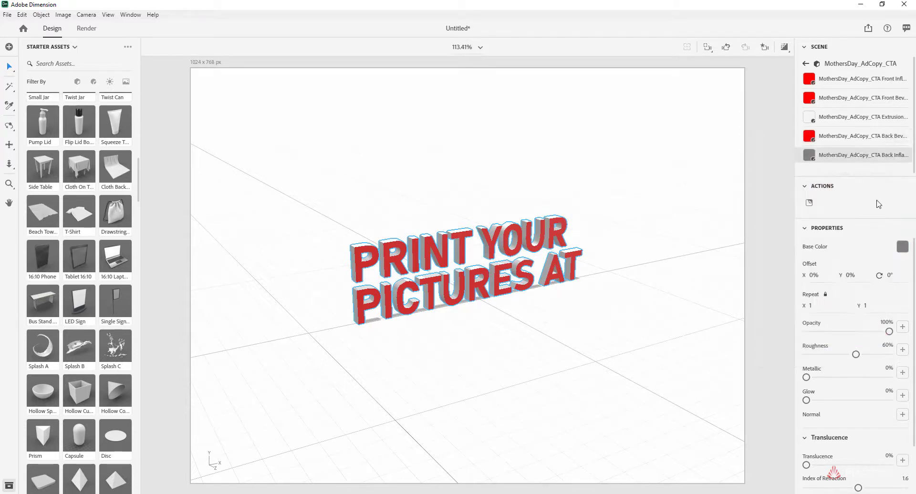
{"action": "left_click", "coordinate": [902, 247]}
{"action": "left_click", "coordinate": [885, 179]}
{"action": "mouse_move", "coordinate": [432, 291]}
{"action": "middle_mouse_down"}
{"action": "mouse_move", "coordinate": [482, 321]}
{"action": "mouse_move", "coordinate": [670, 300]}
{"action": "mouse_move", "coordinate": [665, 288]}
{"action": "mouse_move", "coordinate": [382, 258]}
{"action": "mouse_move", "coordinate": [409, 307]}
{"action": "mouse_move", "coordinate": [434, 281]}
{"action": "middle_mouse_up"}
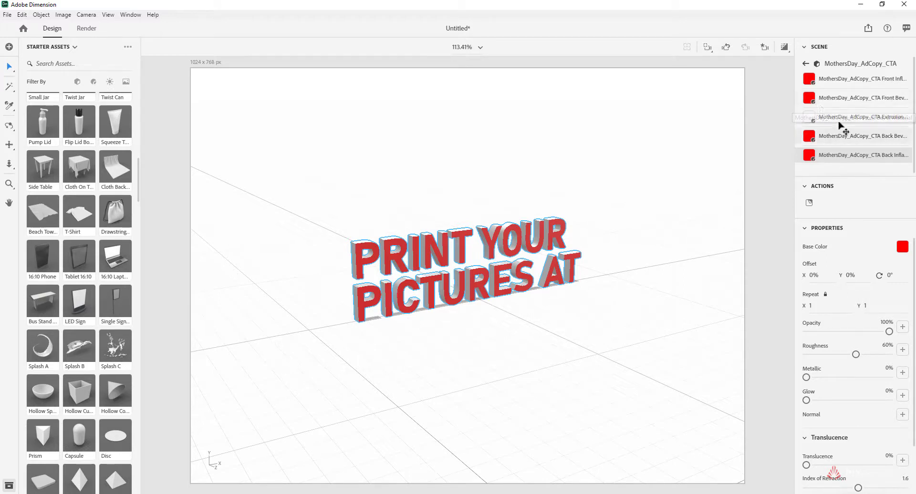
{"action": "middle_click_drag", "start_coordinate": [522, 228], "coordinate": [505, 265]}
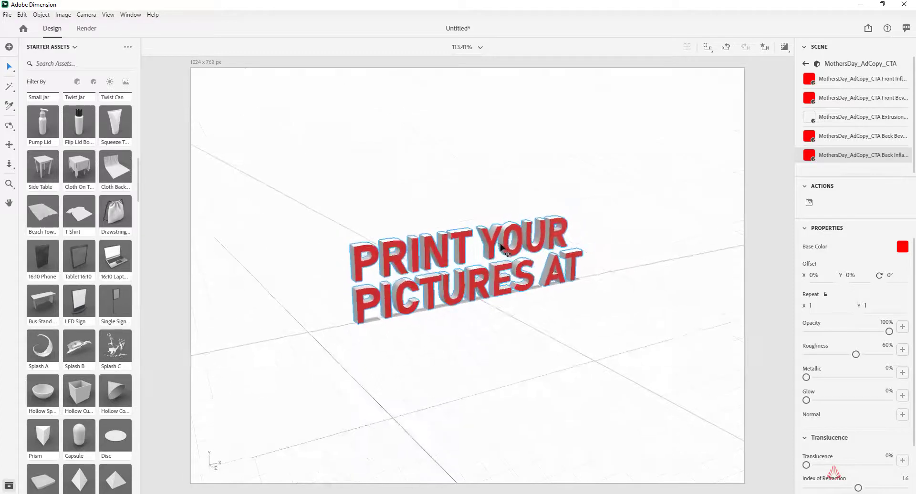
{"action": "middle_click_drag", "start_coordinate": [496, 252], "coordinate": [378, 213]}
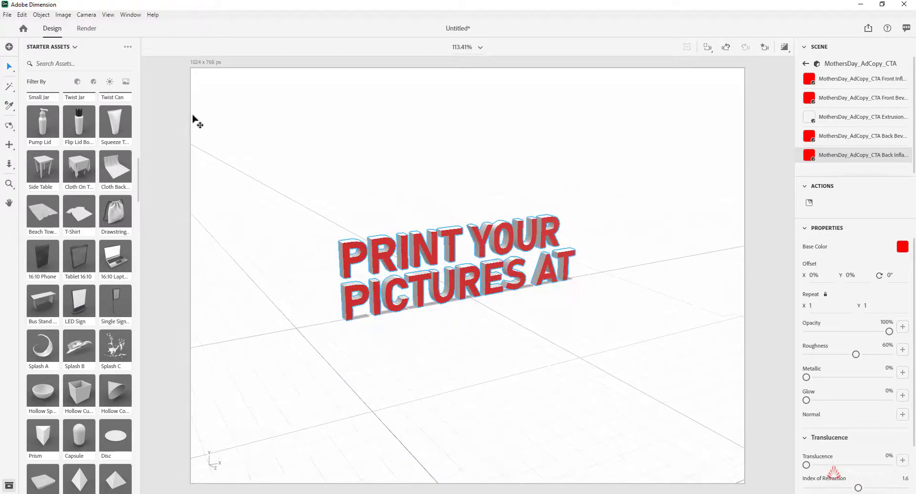
Export the MothersDay_AdCopy_CTA model for Aero as MothersDayText_CTA in the Walgreens Ad folder.
{"action": "left_click", "coordinate": [804, 47]}
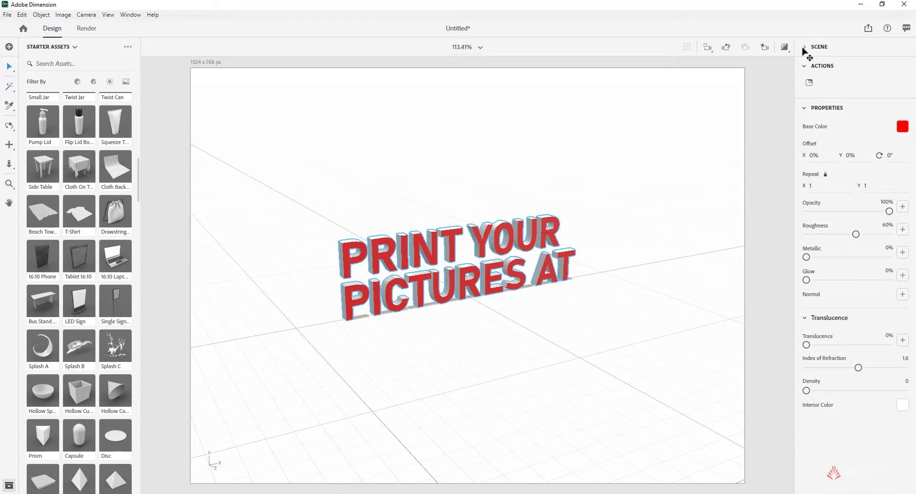
{"action": "left_click", "coordinate": [804, 47]}
{"action": "left_click", "coordinate": [835, 95]}
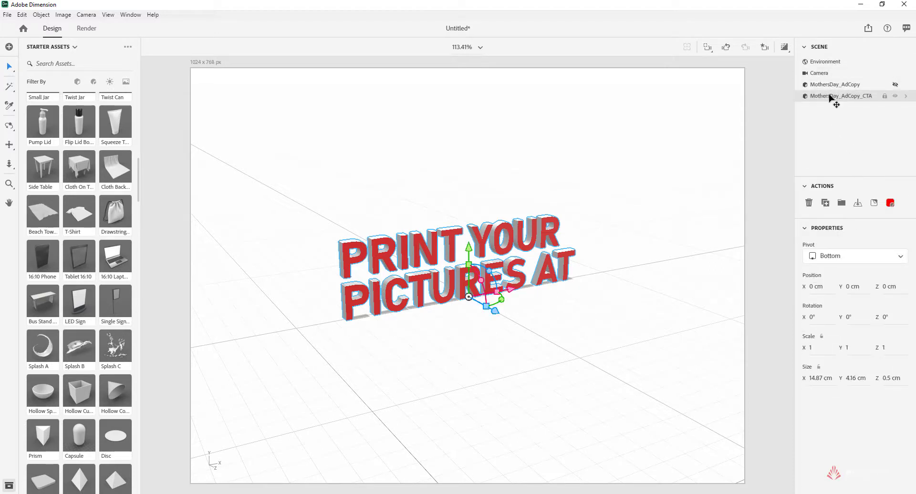
{"action": "left_click", "coordinate": [7, 15]}
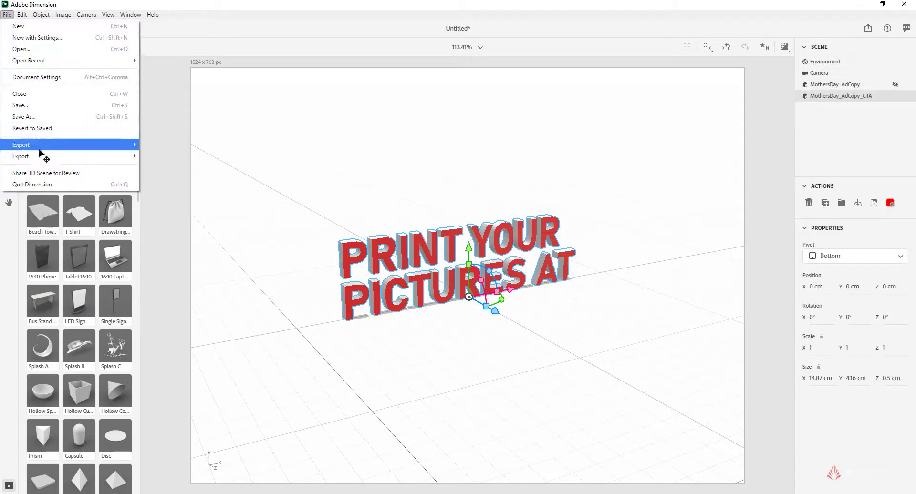
{"action": "mouse_move", "coordinate": [71, 156]}
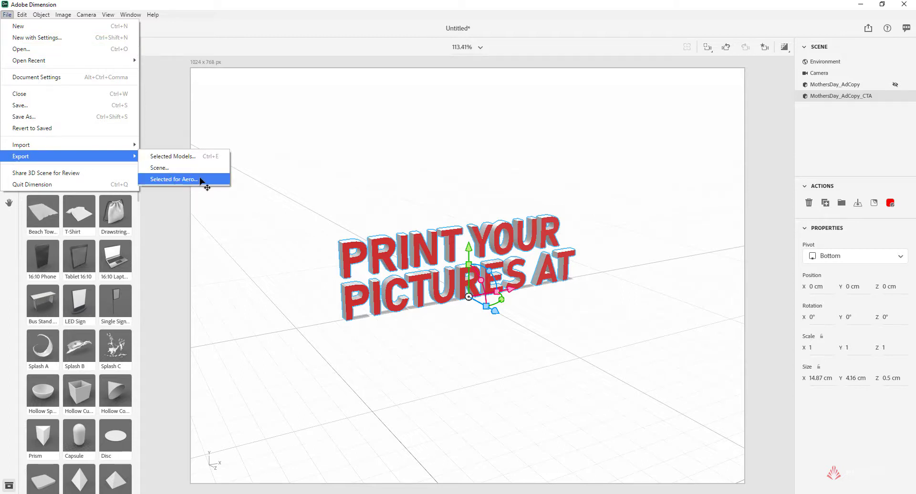
{"action": "left_click", "coordinate": [174, 180]}
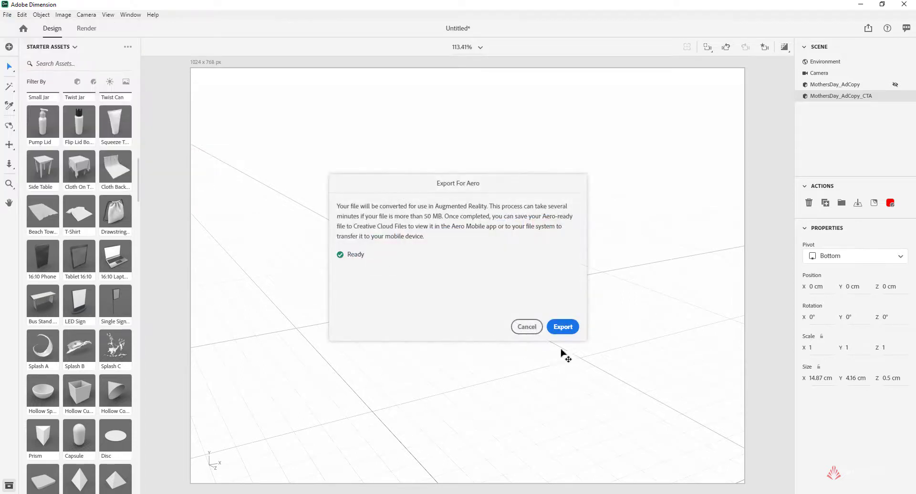
{"action": "left_click", "coordinate": [563, 329]}
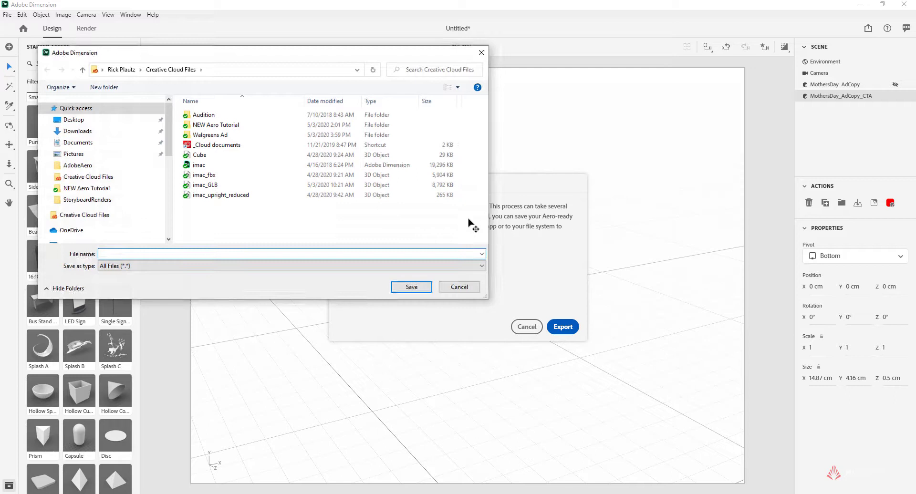
{"action": "double_click", "coordinate": [258, 135]}
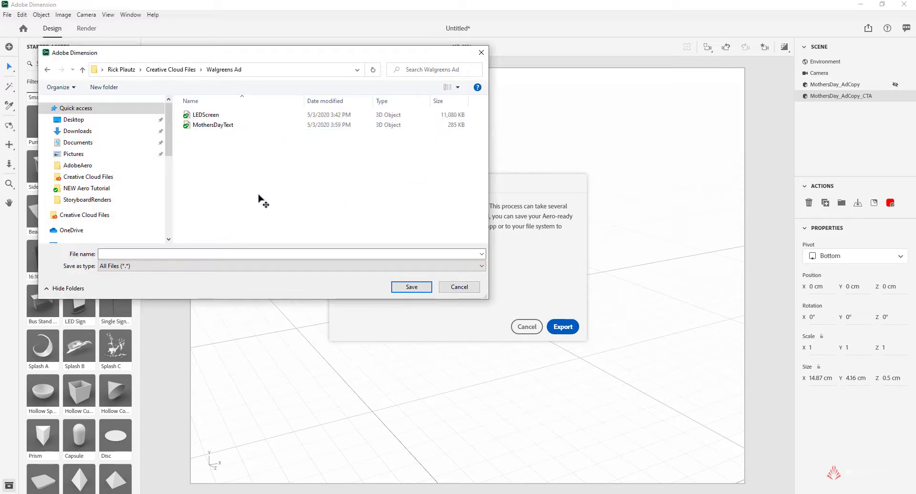
{"action": "left_click", "coordinate": [161, 253]}
{"action": "type", "text": "Mo"}
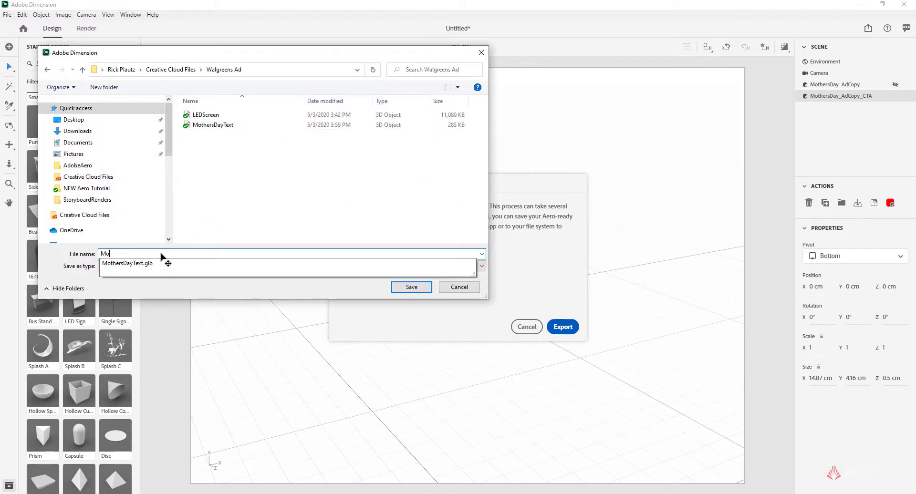
{"action": "type", "text": "thersDayText"}
{"action": "type", "text": "_CTA"}
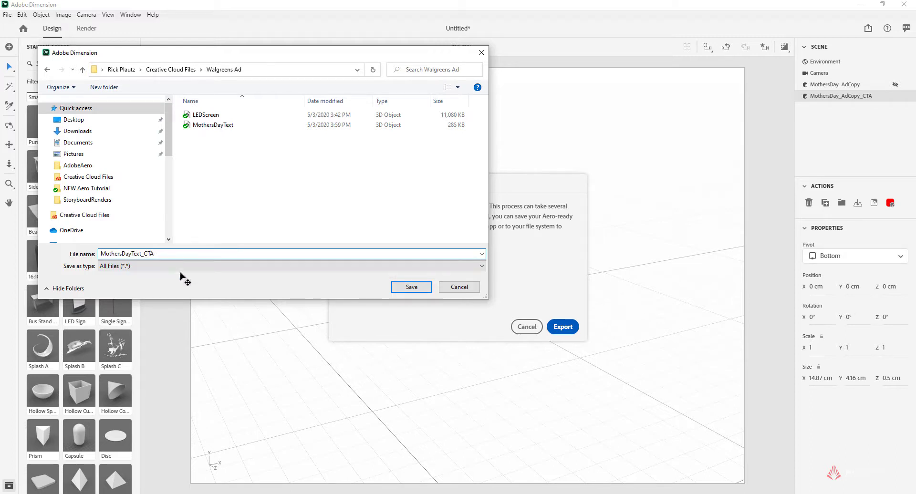
{"action": "left_click", "coordinate": [408, 287]}
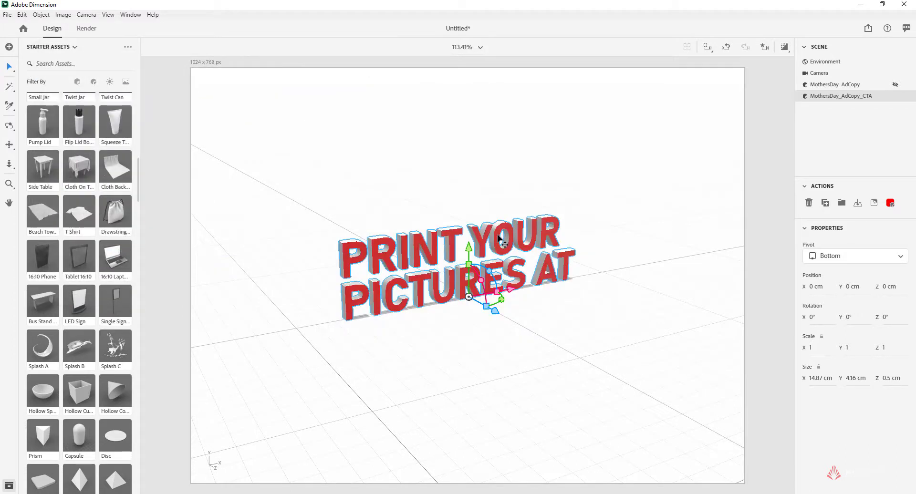